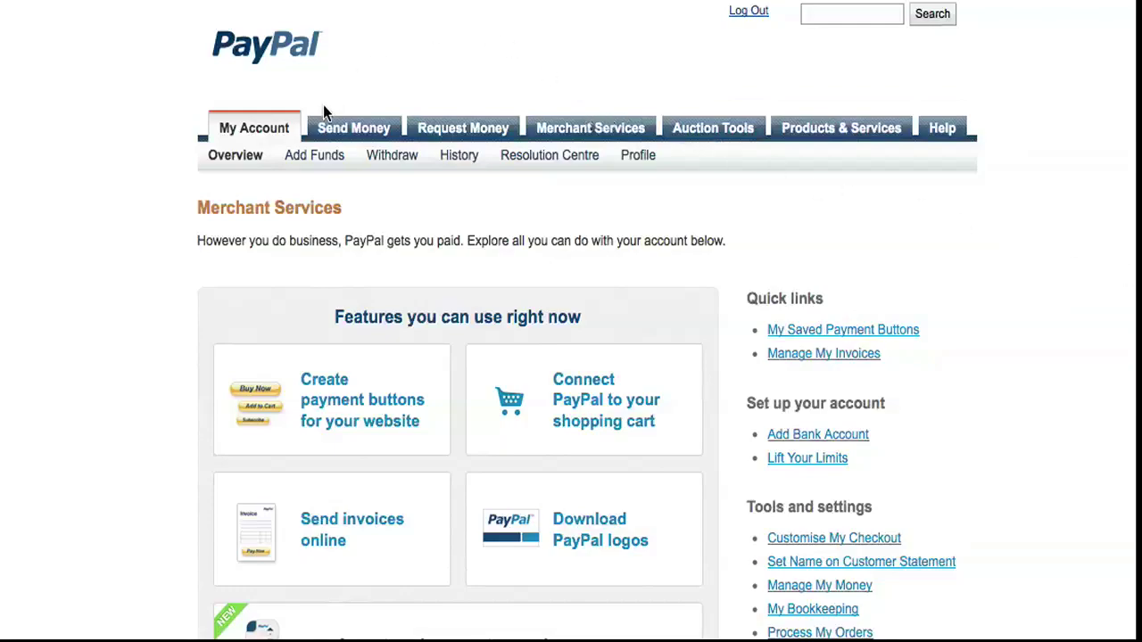
- Open the PayPal payment button creation form from the merchant services for website payment buttons
click(577, 128)
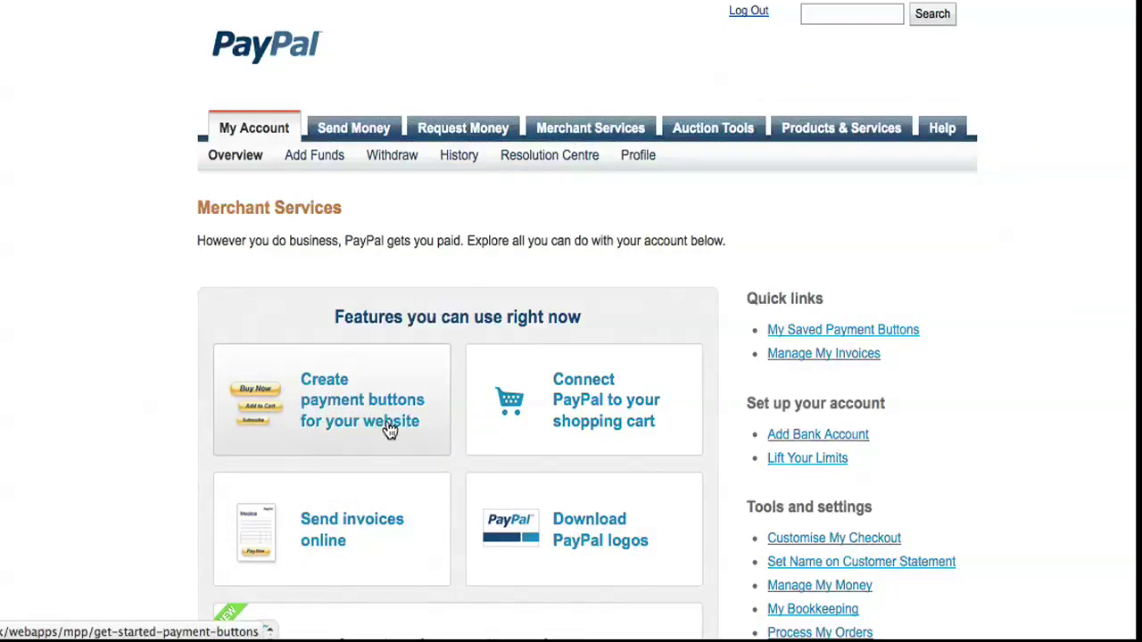
click(323, 404)
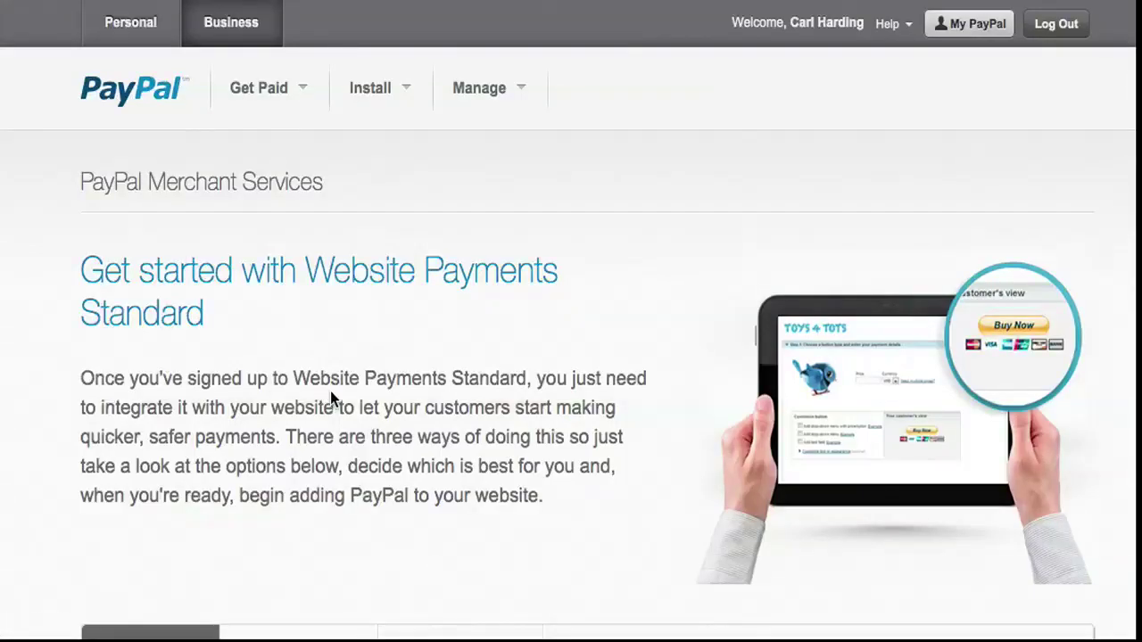
scroll(458, 338, down, 8)
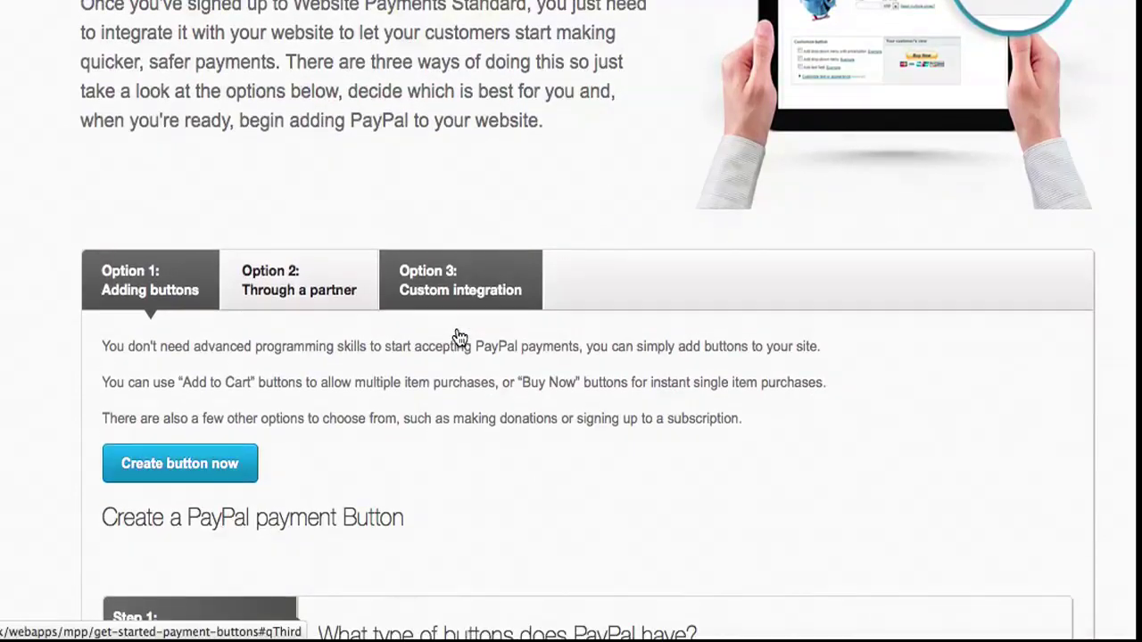
click(177, 465)
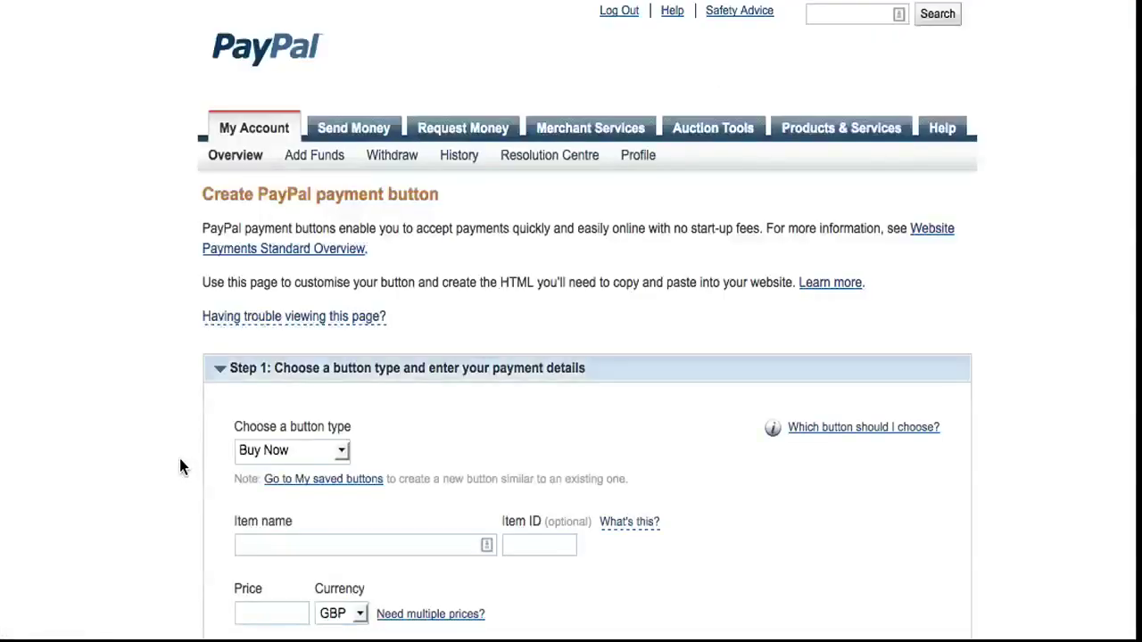
- Set the payment button type to Subscriptions
scroll(141, 426, down, 4)
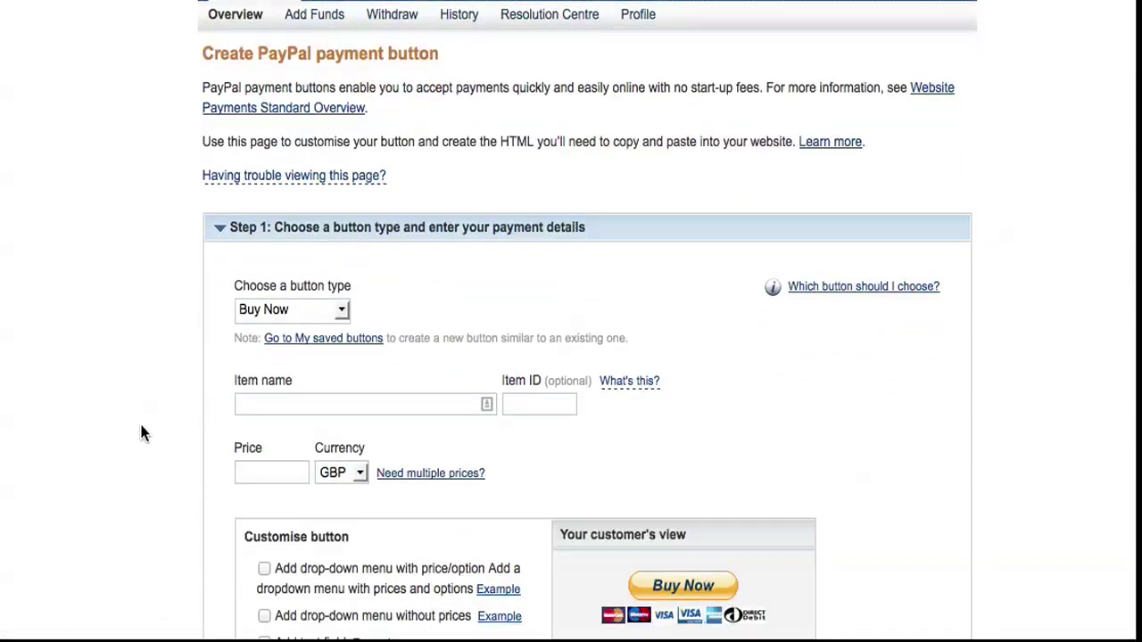
scroll(141, 426, up, 1)
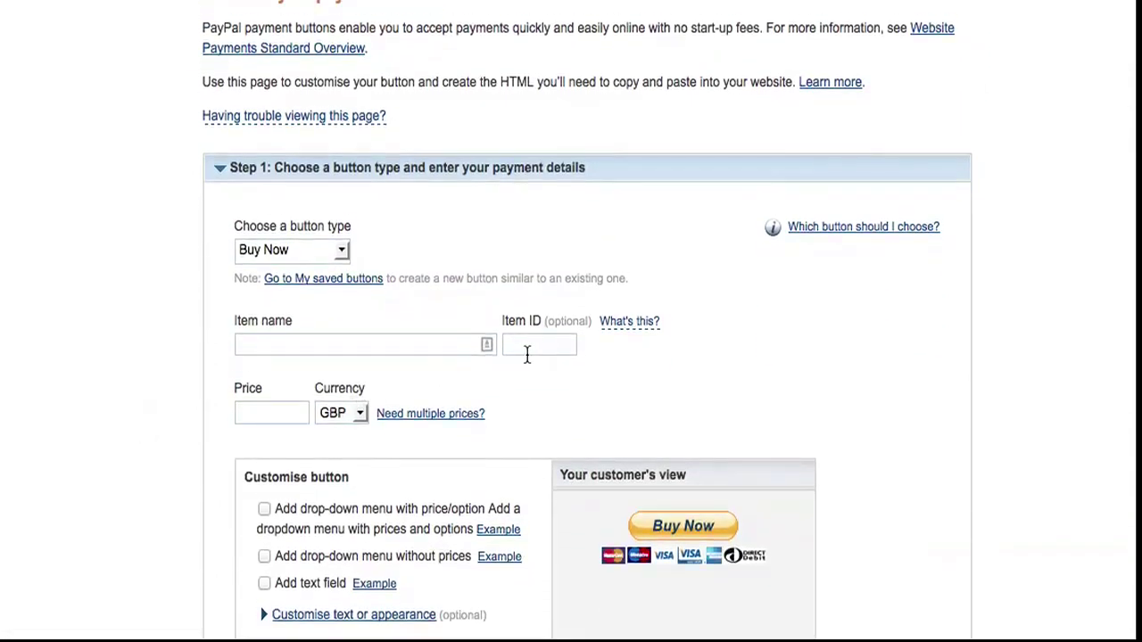
click(343, 252)
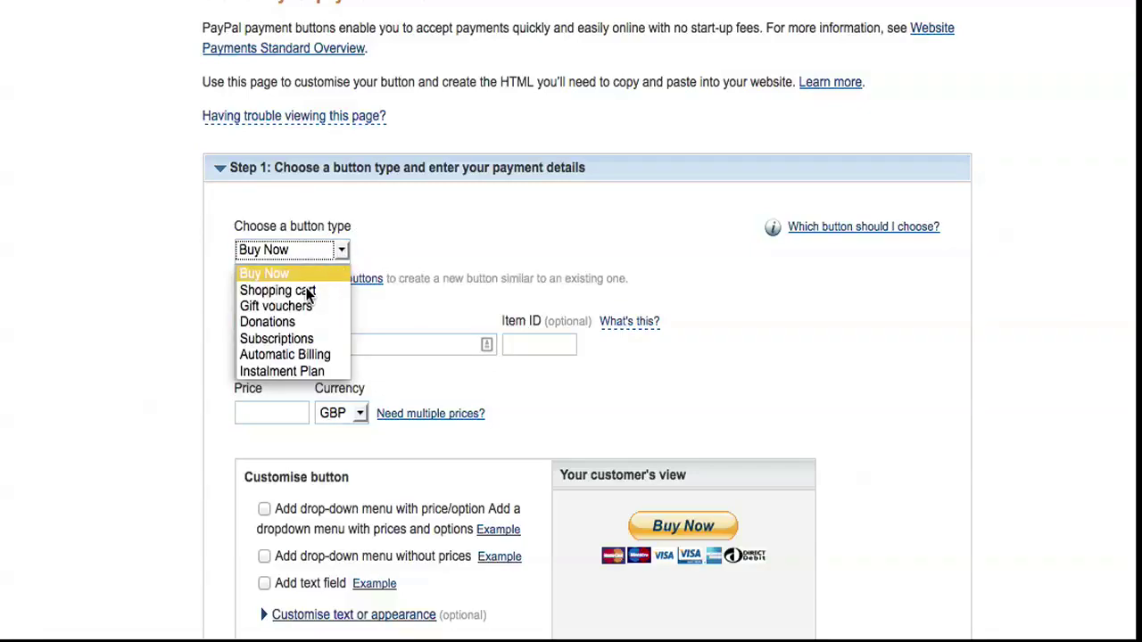
click(282, 338)
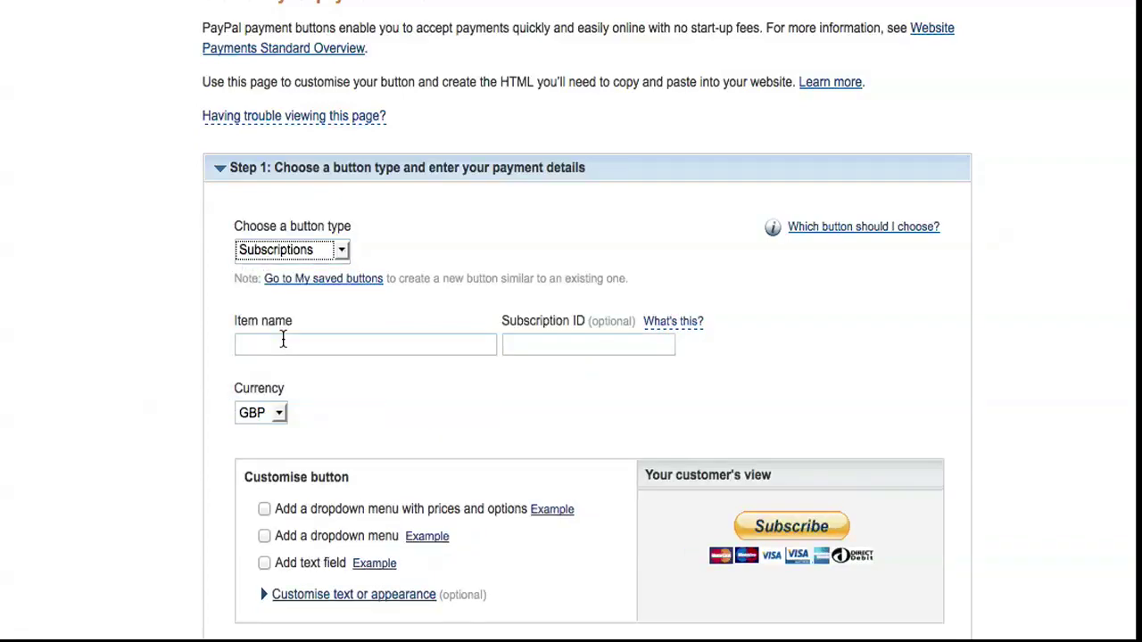
- Enter "My magazine" as the subscription's item name and keep GBP as the currency
click(280, 344)
text(My ma)
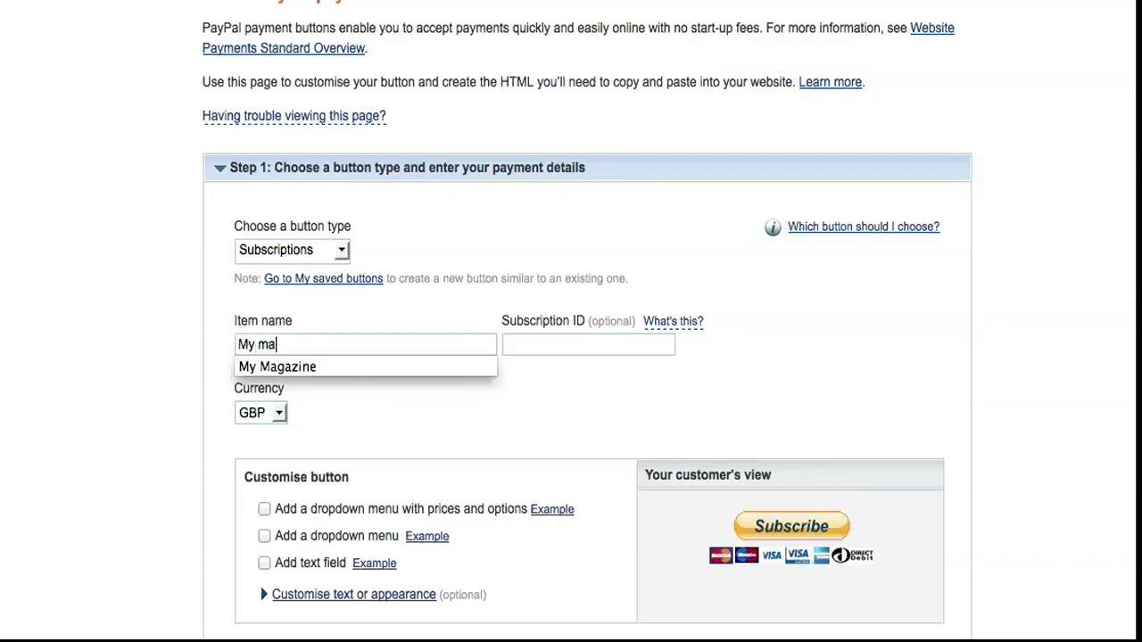
text(gazine)
click(210, 354)
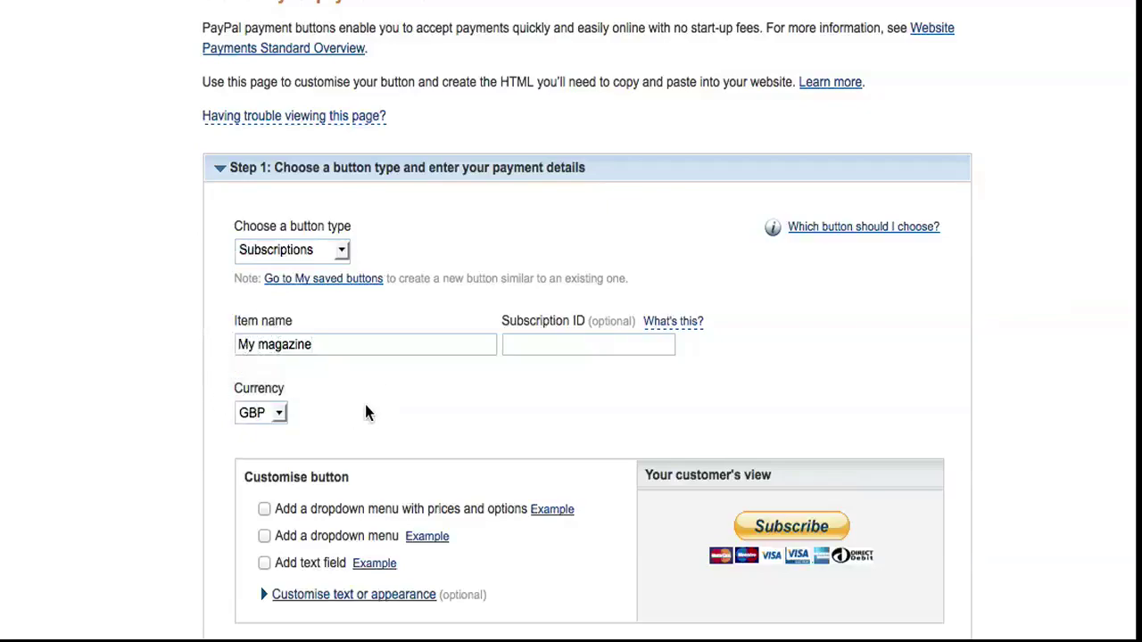
click(279, 413)
click(175, 421)
- Try adding a dropdown menu with prices and options to the button, and remove it again
scroll(172, 422, down, 3)
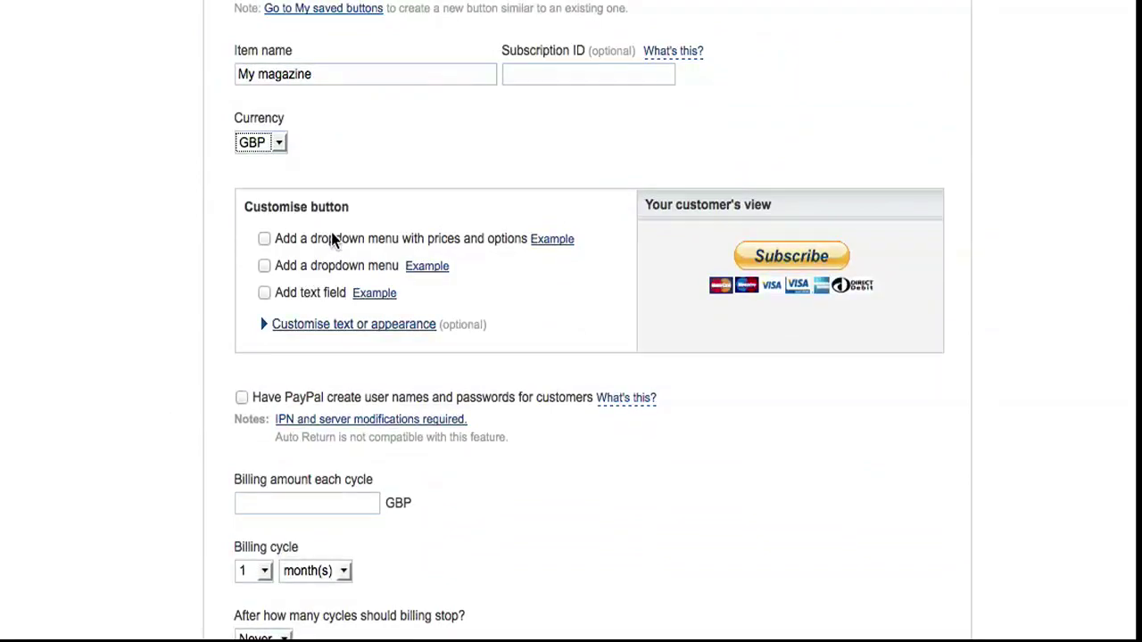
click(264, 241)
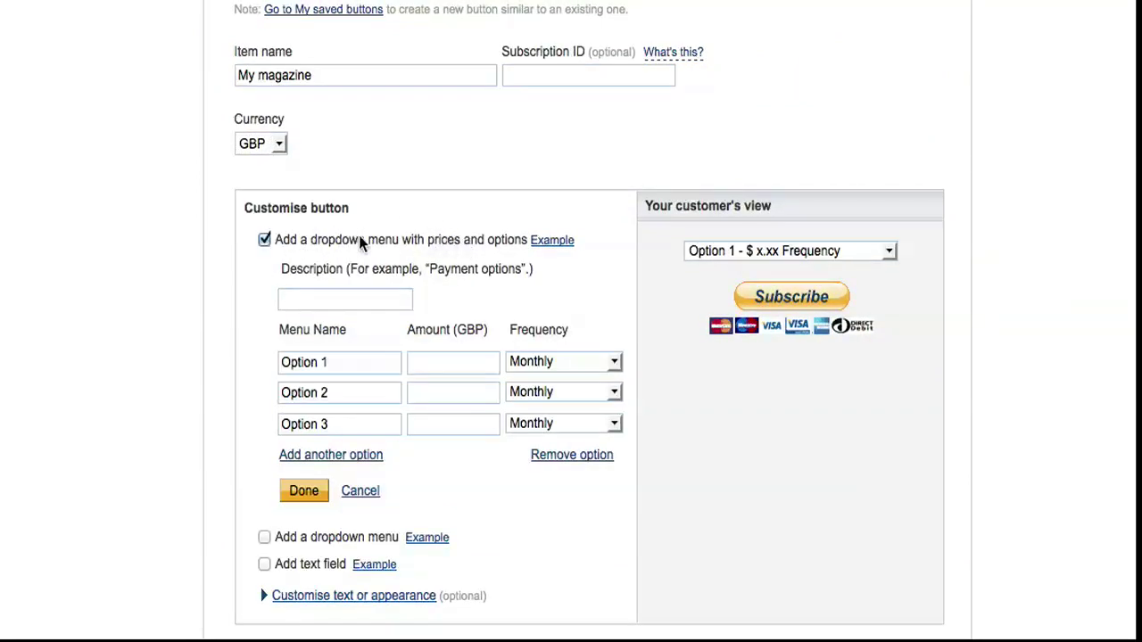
click(264, 239)
- Set the billing amount each cycle to 10.99 GBP and keep the billing cycle at 1 month
scroll(2, 314, down, 2)
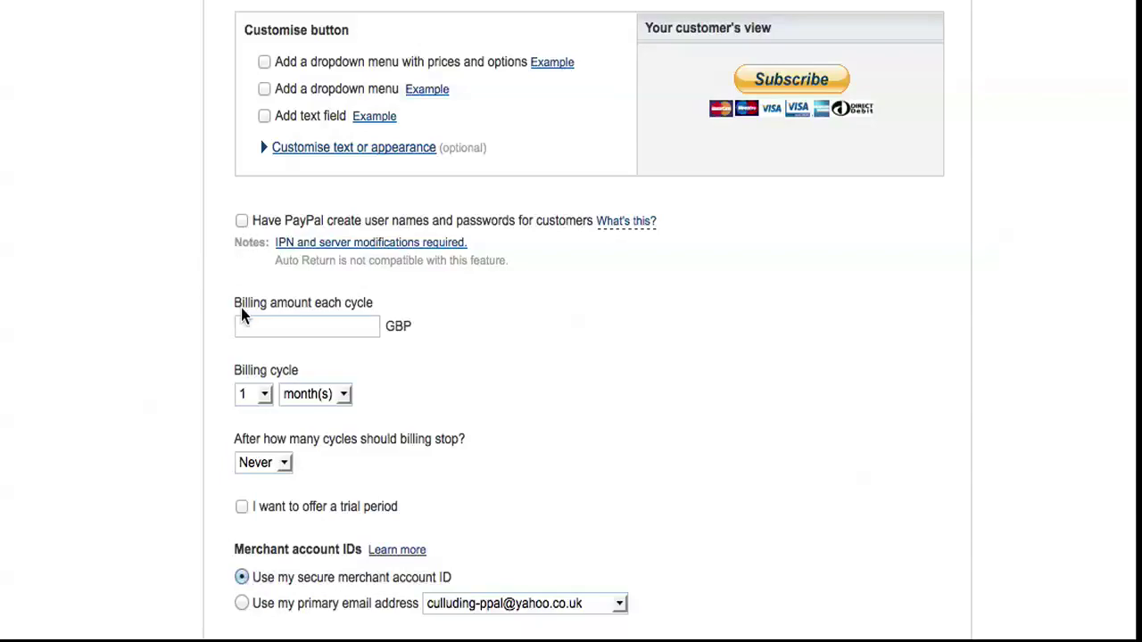
click(291, 328)
text(10)
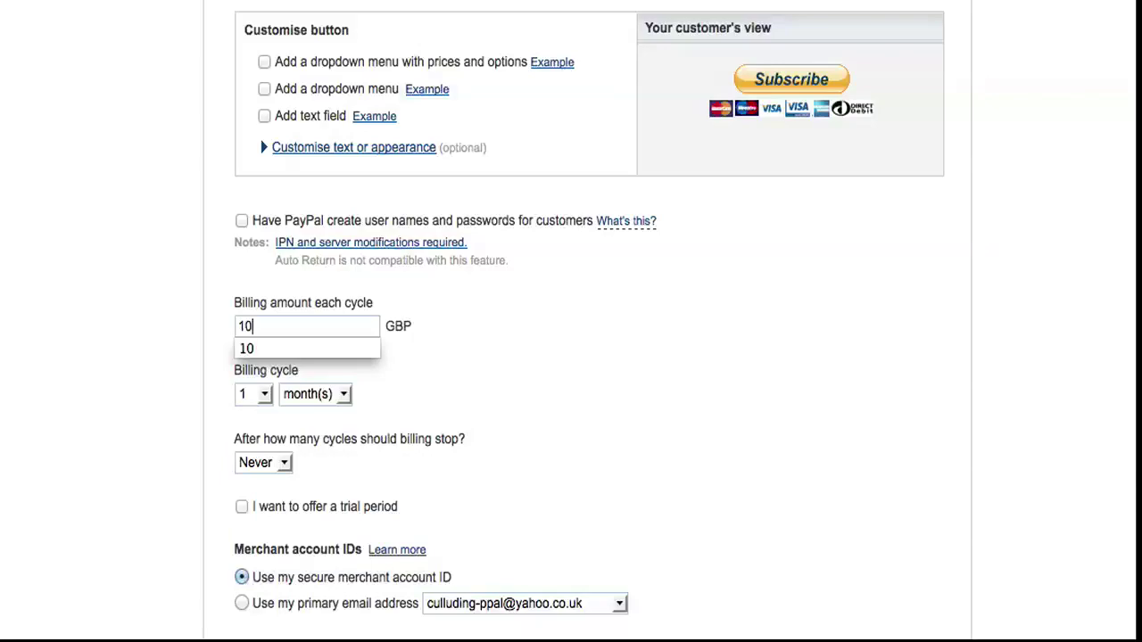
text(.99)
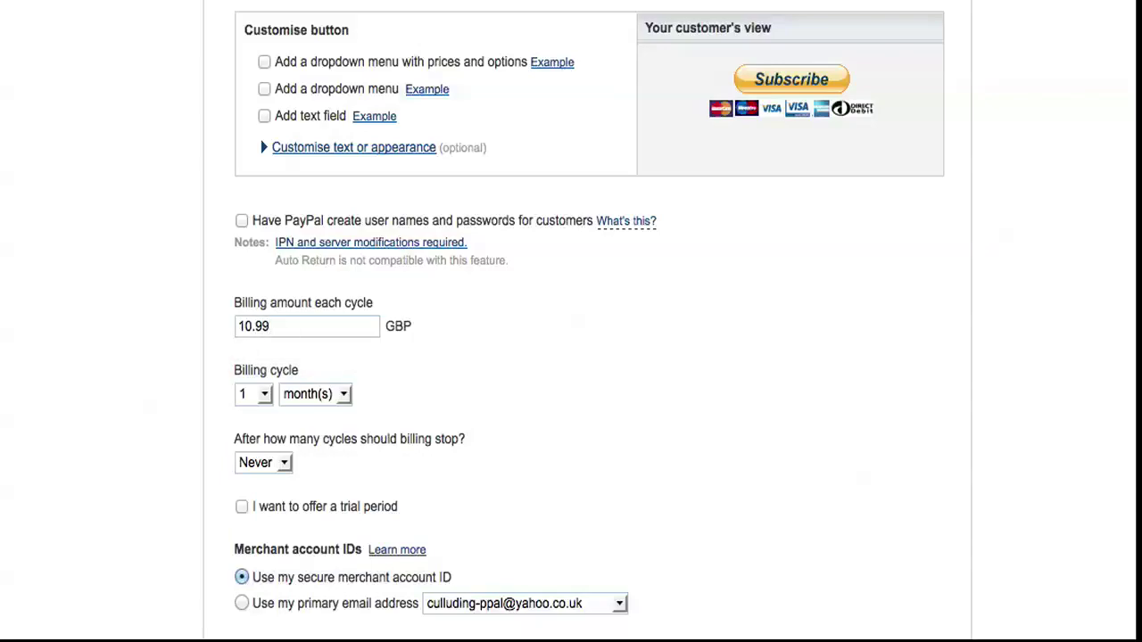
click(345, 396)
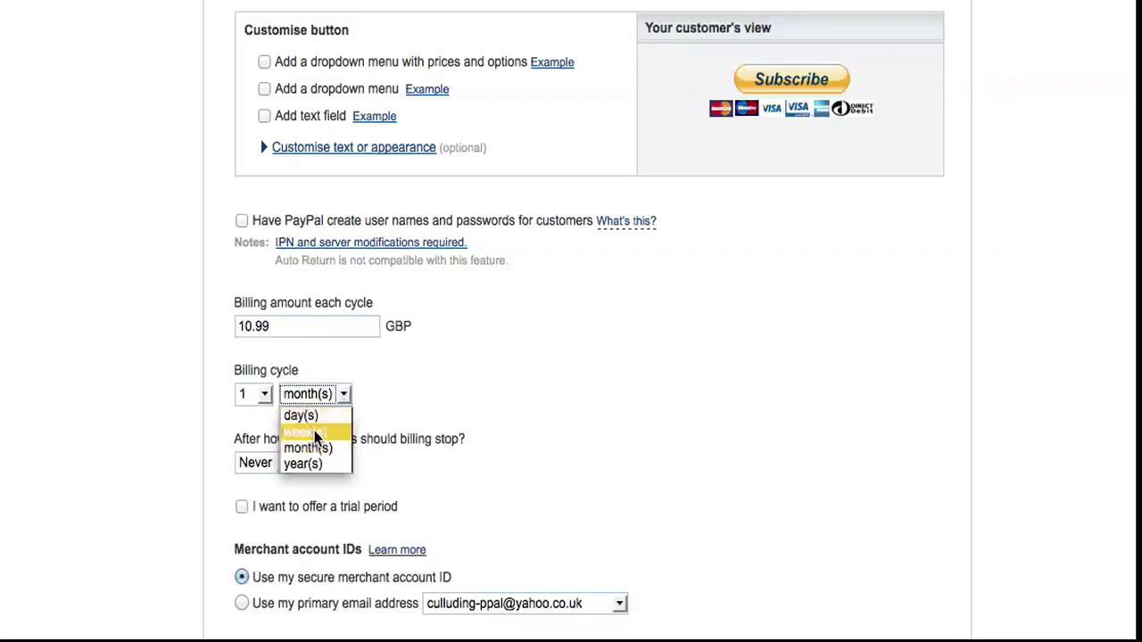
click(269, 399)
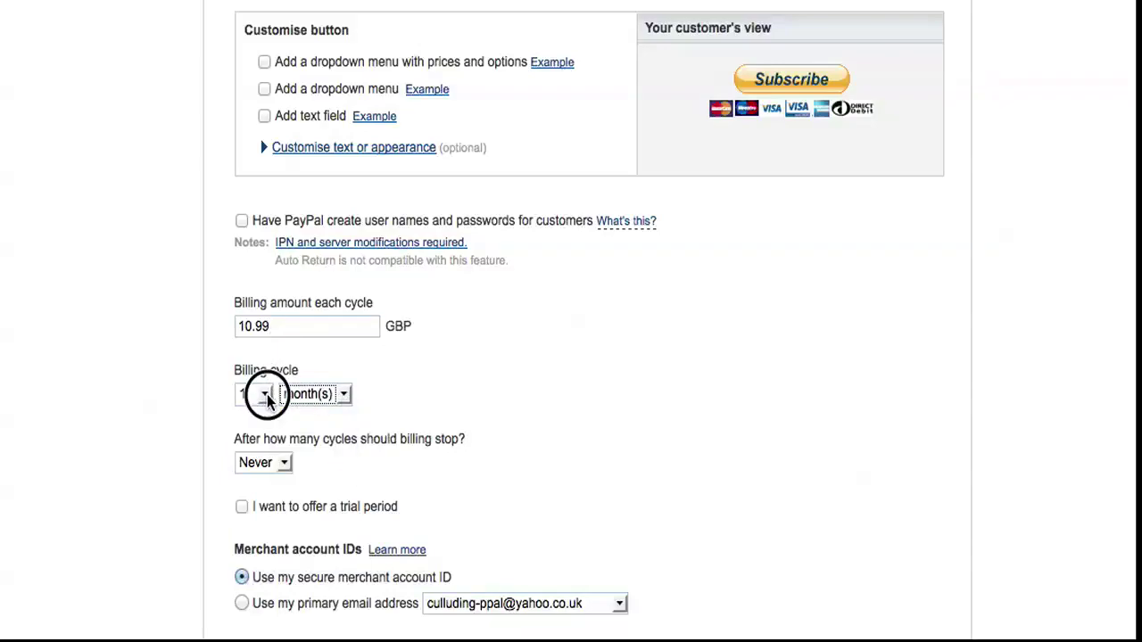
click(267, 397)
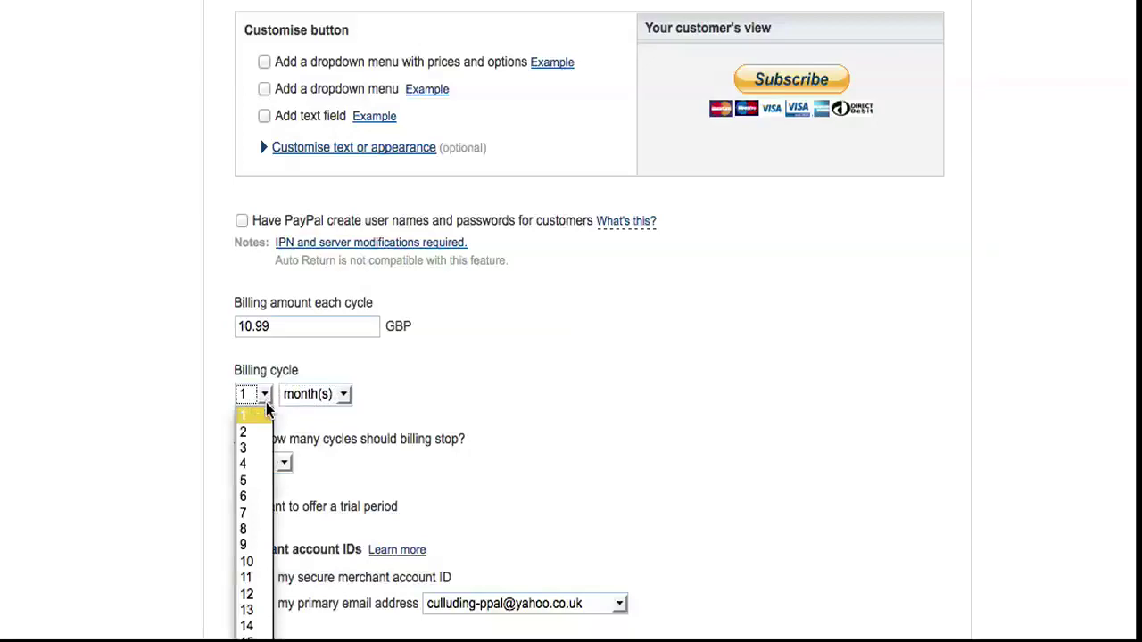
click(491, 436)
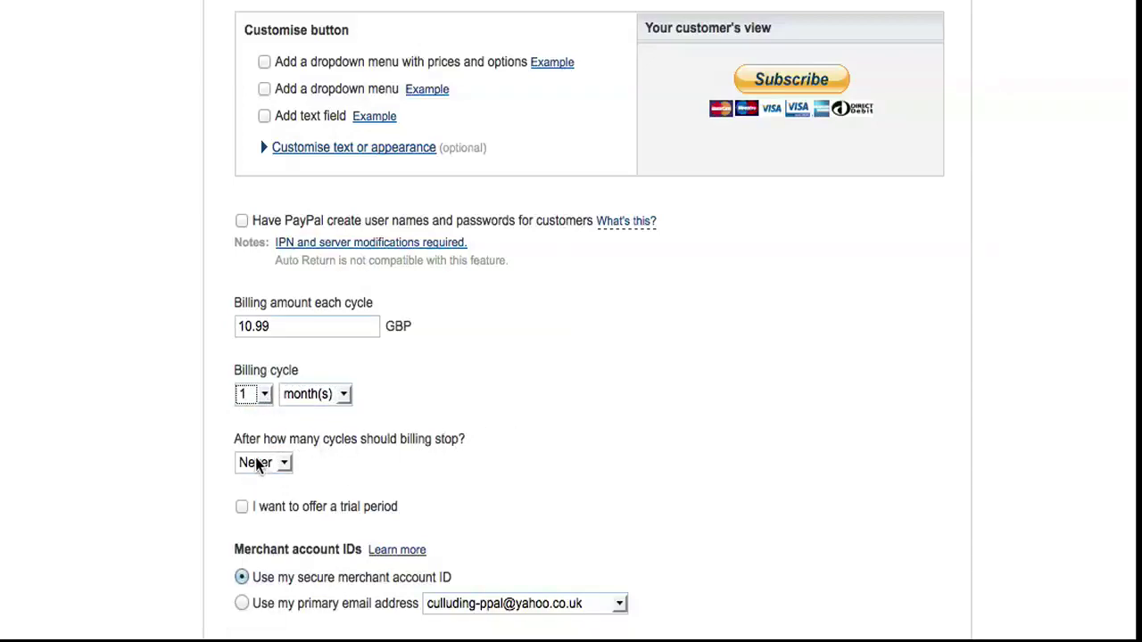
- Try making billing stop after 12 cycles, and return the setting to Never
click(285, 463)
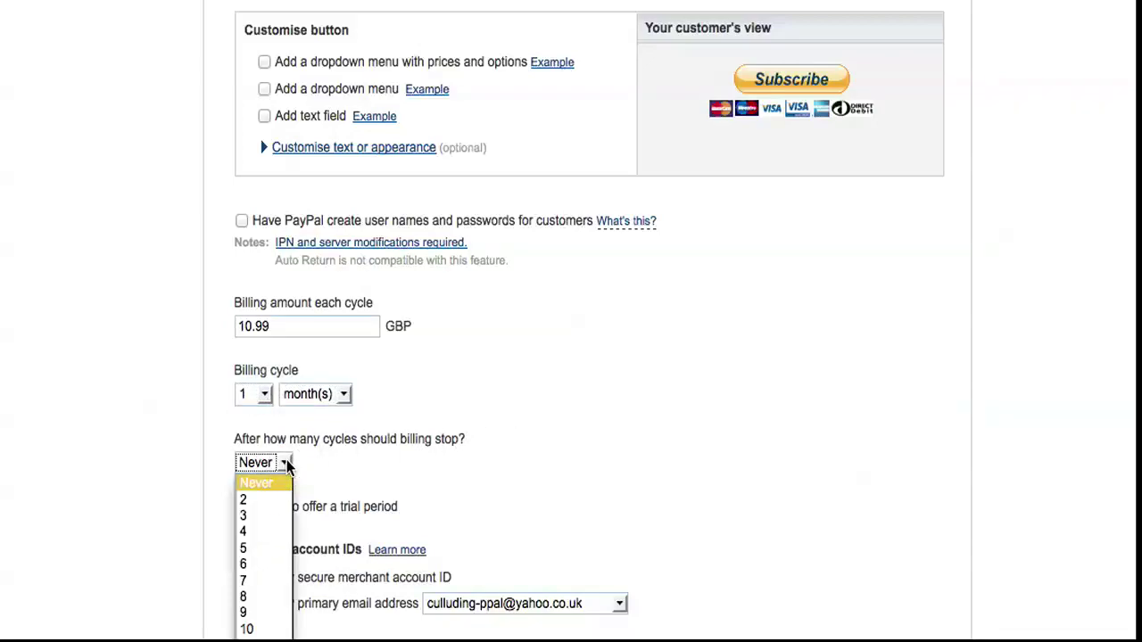
text(12)
key(Return)
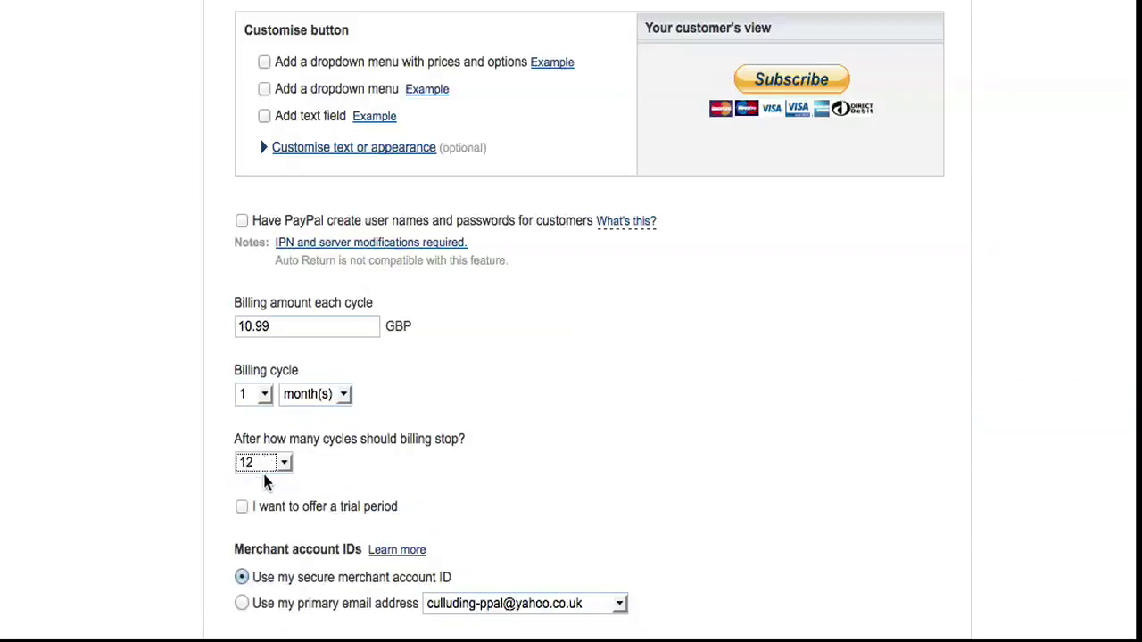
scroll(382, 467, down, 2)
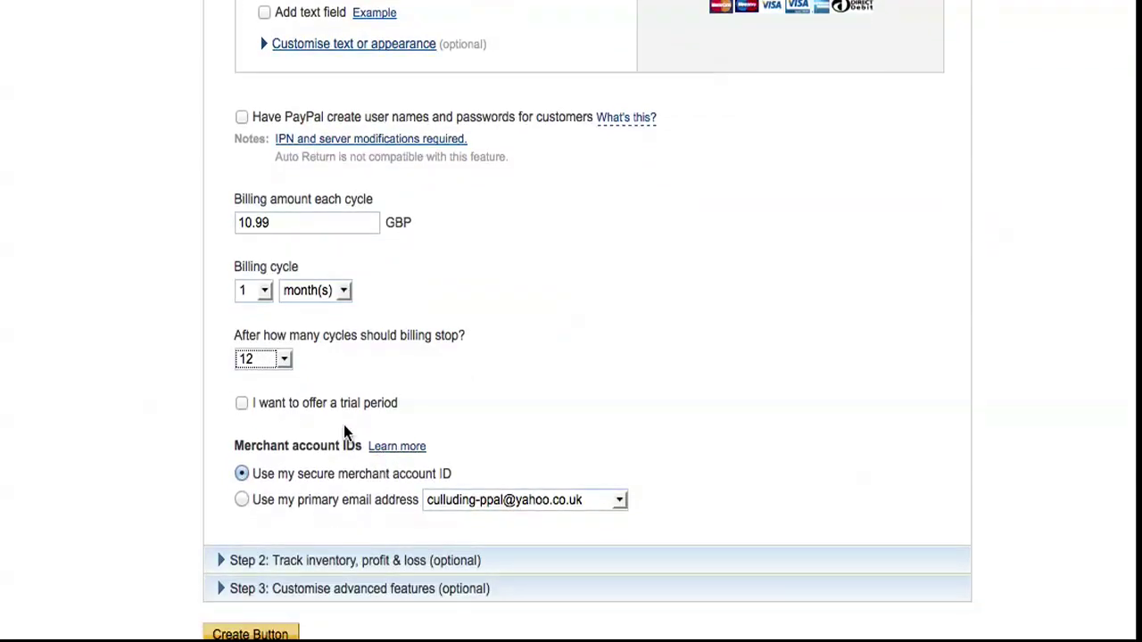
click(283, 359)
click(263, 380)
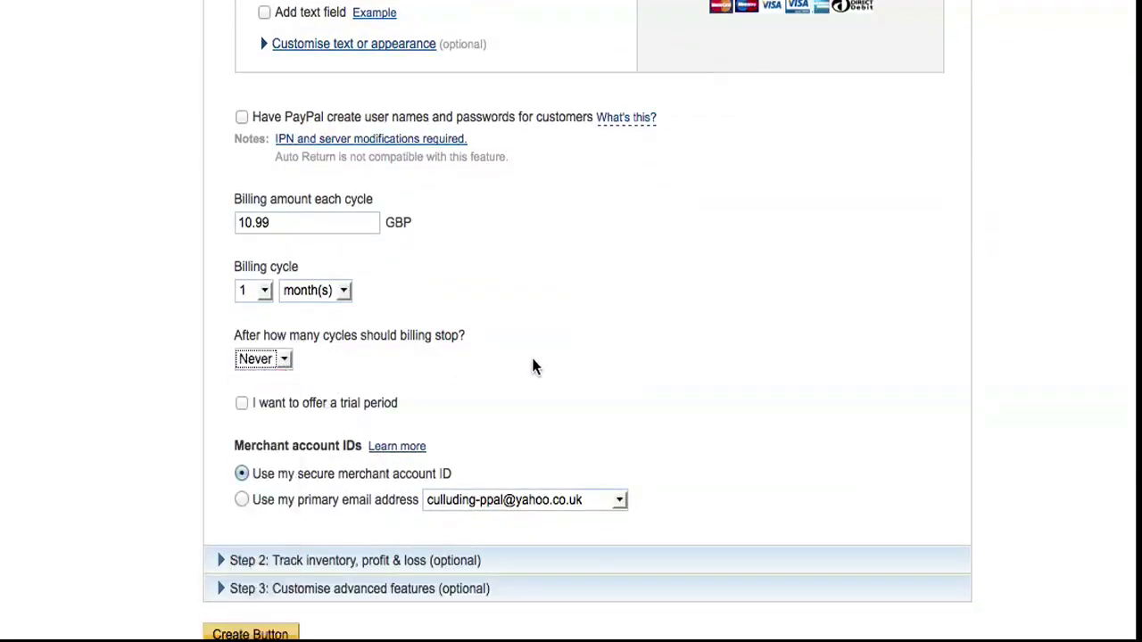
- Try the trial period offer and the primary email address option, and restore both original settings
scroll(533, 366, down, 2)
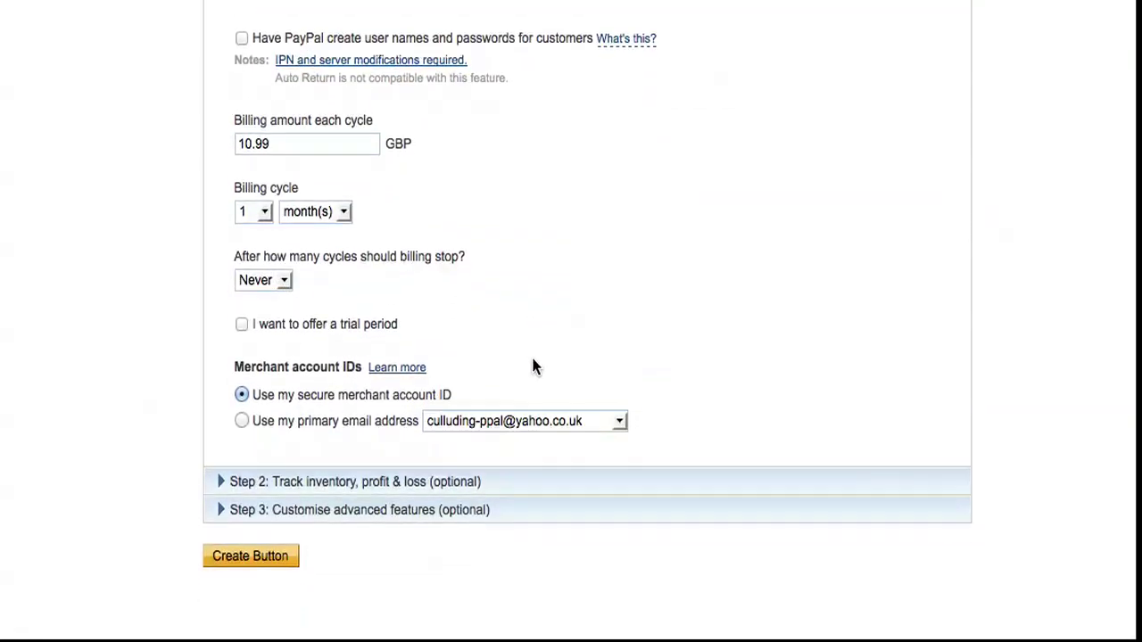
click(242, 322)
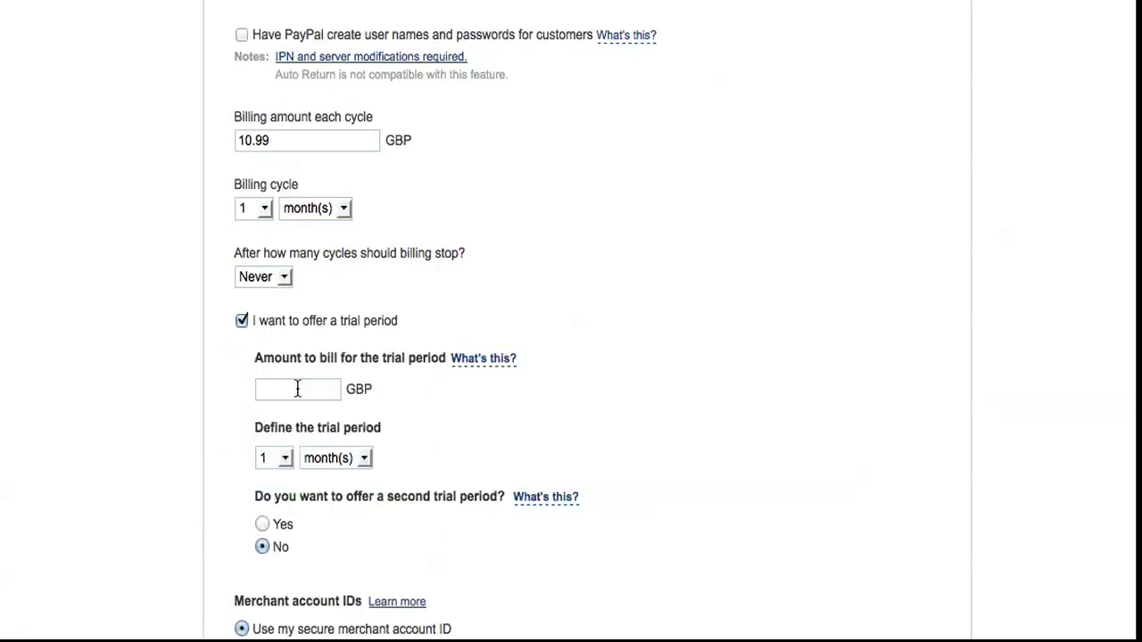
text(1)
drag(302, 386, 227, 389)
key(BackSpace)
click(240, 321)
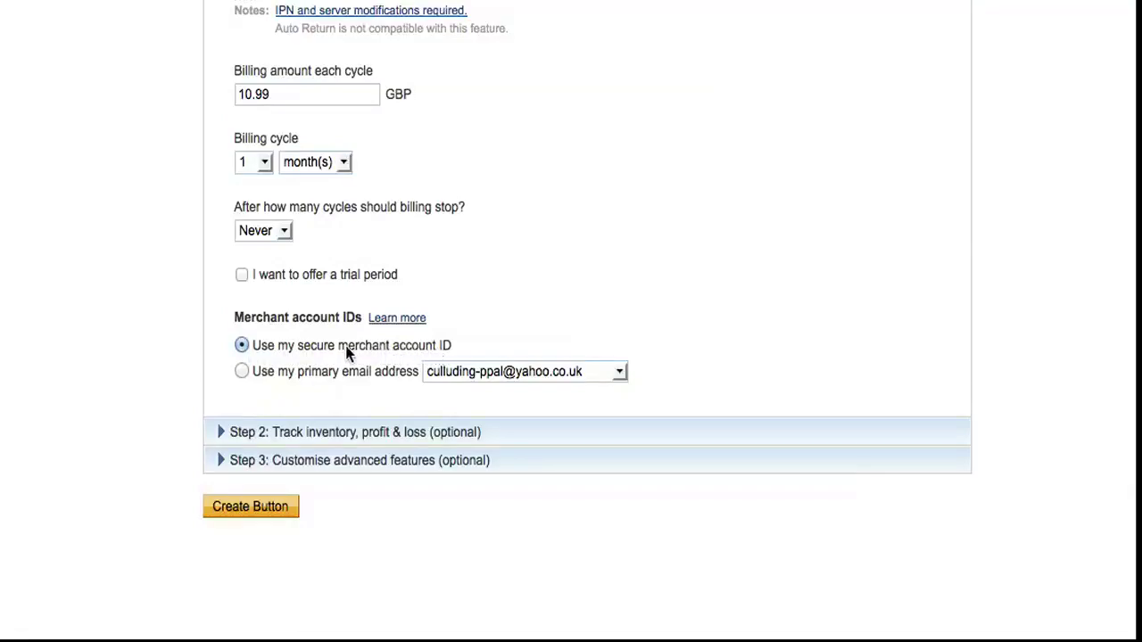
click(242, 372)
click(241, 346)
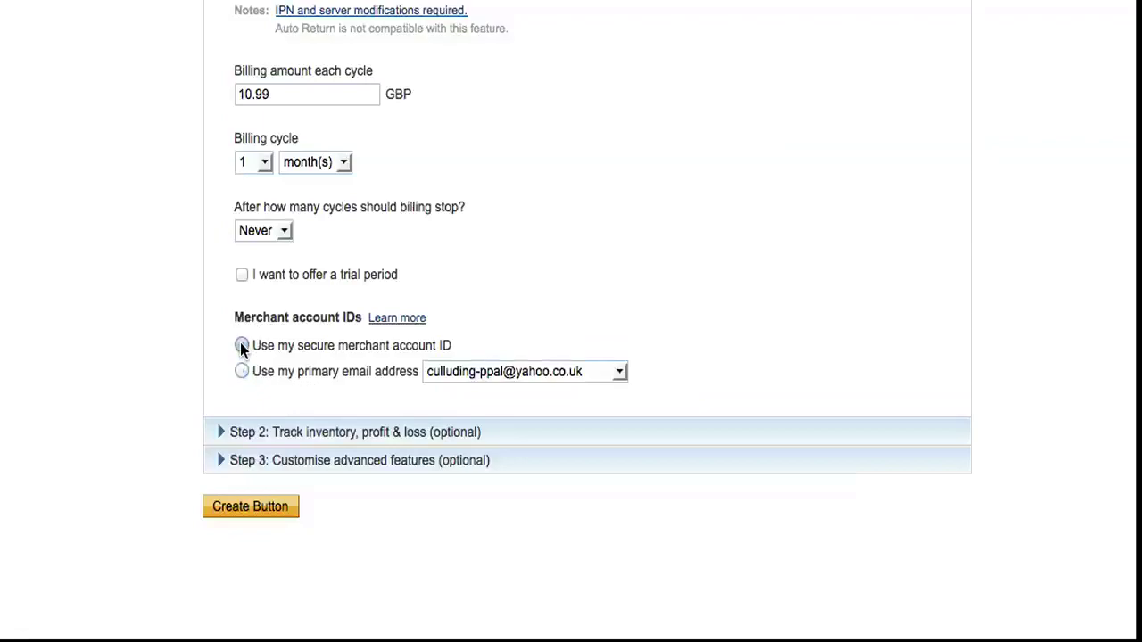
- Expand Step 2 of the button form and review its options for saving the button and tracking inventory, profit and loss
click(248, 435)
scroll(248, 439, down, 6)
scroll(335, 311, up, 10)
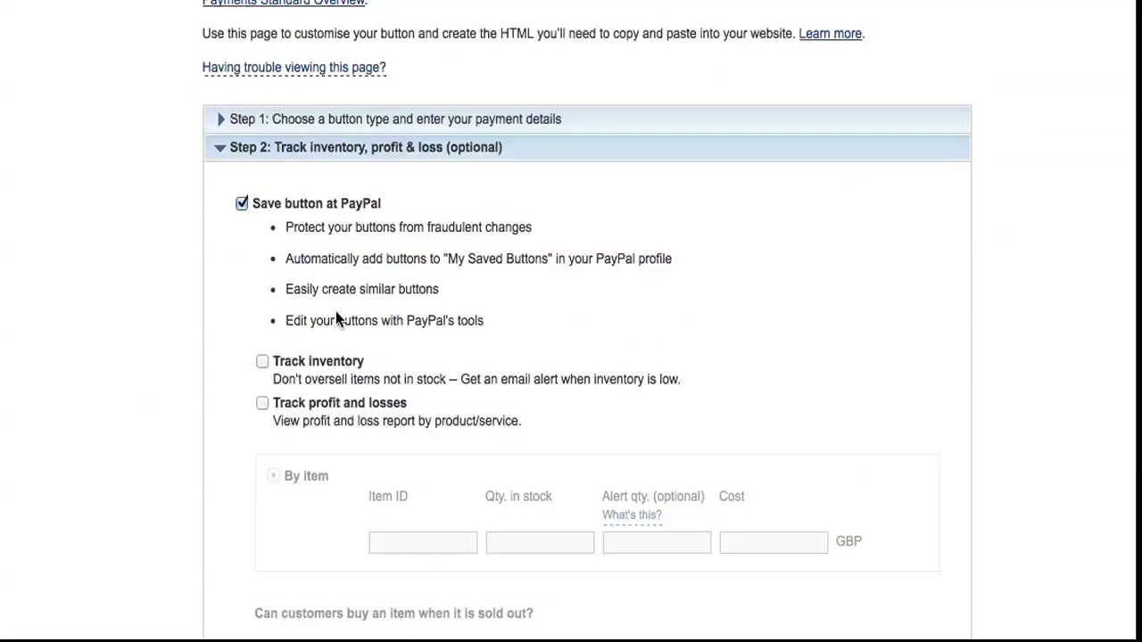
scroll(335, 317, down, 2)
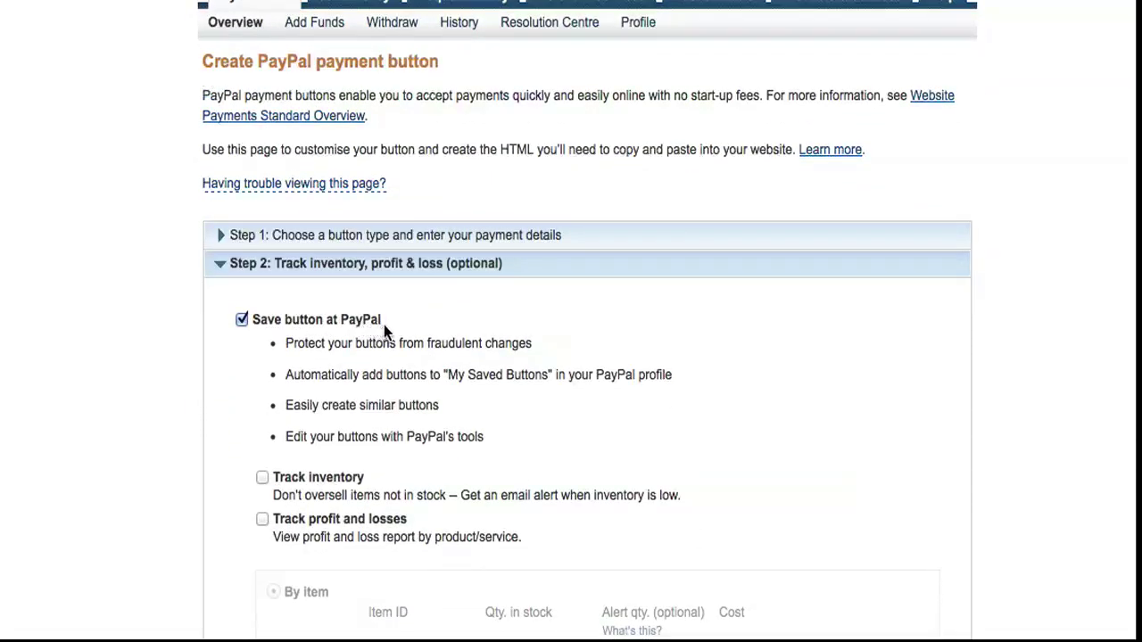
scroll(383, 325, down, 5)
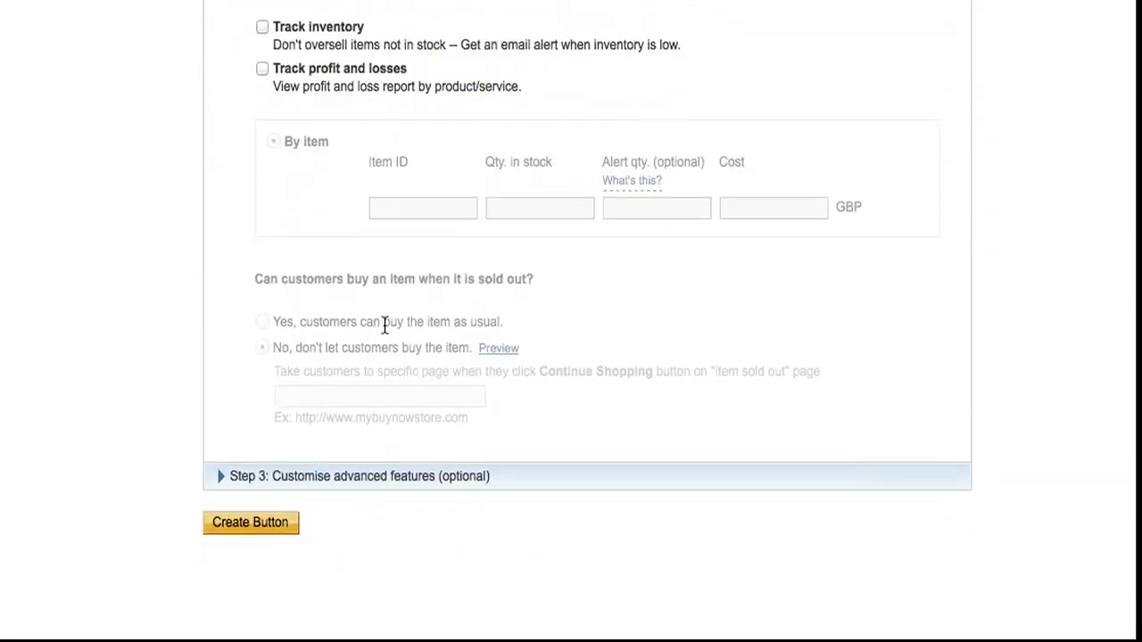
- Expand the advanced features in Step 3 and choose No for needing the customer's postal address
click(258, 475)
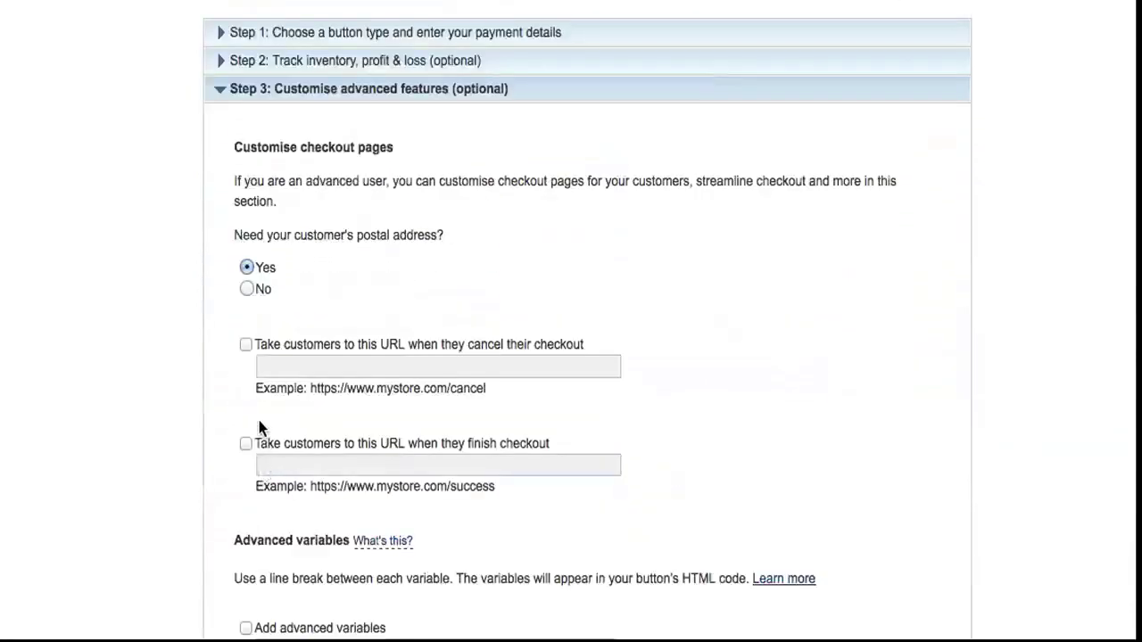
scroll(214, 400, up, 3)
scroll(214, 401, down, 1)
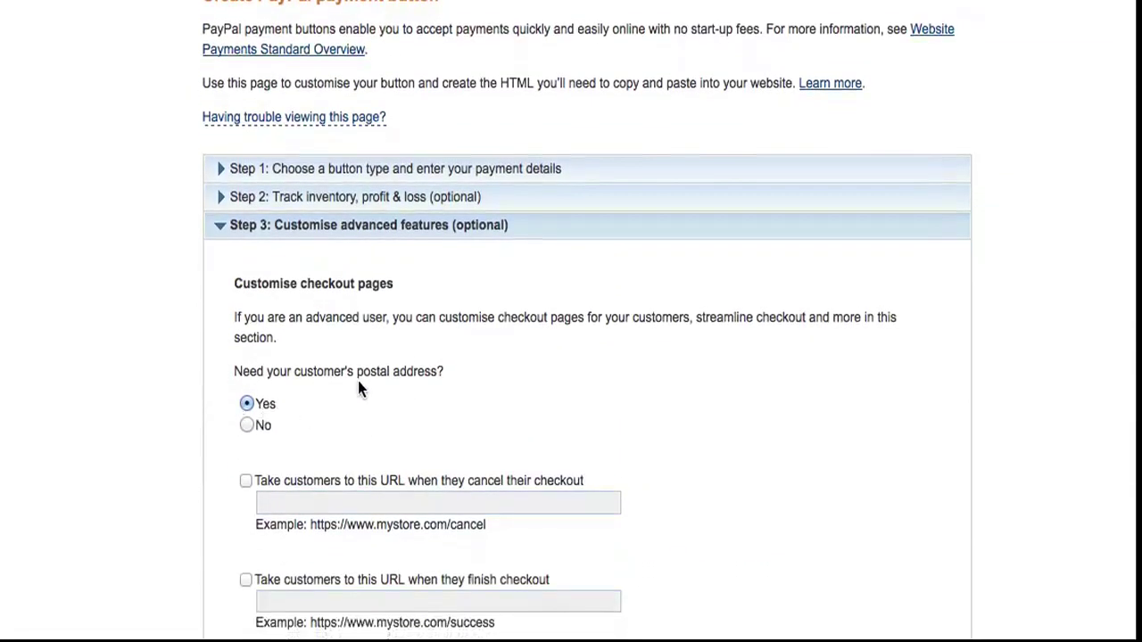
click(246, 424)
- Enable the custom redirect URLs for customers who cancel their checkout and for those who finish it
scroll(651, 425, down, 3)
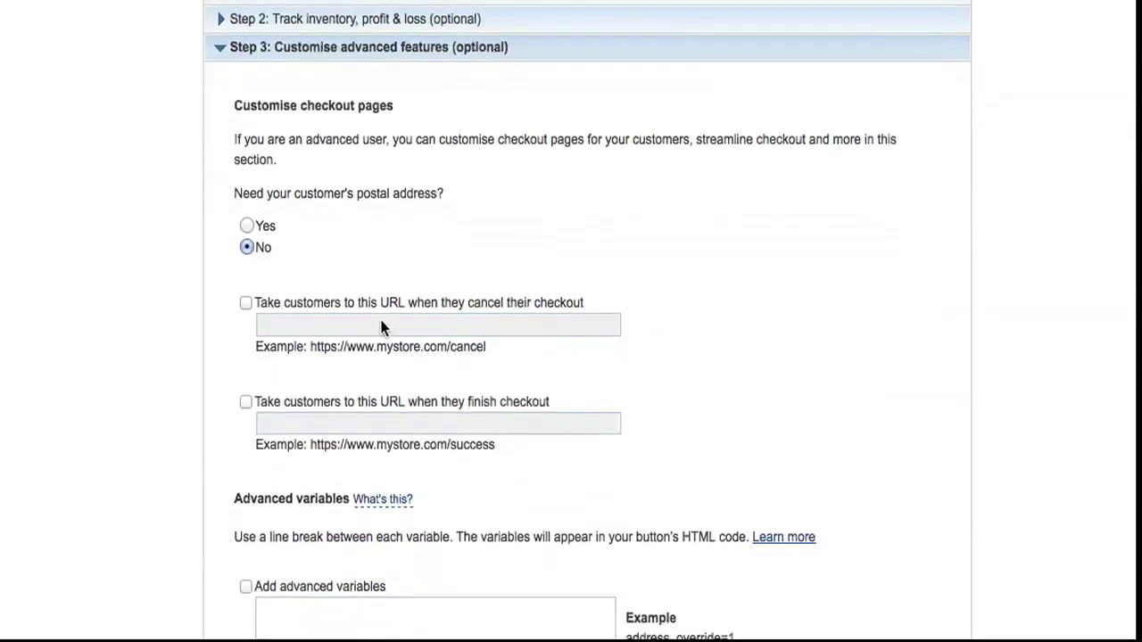
click(248, 303)
click(309, 325)
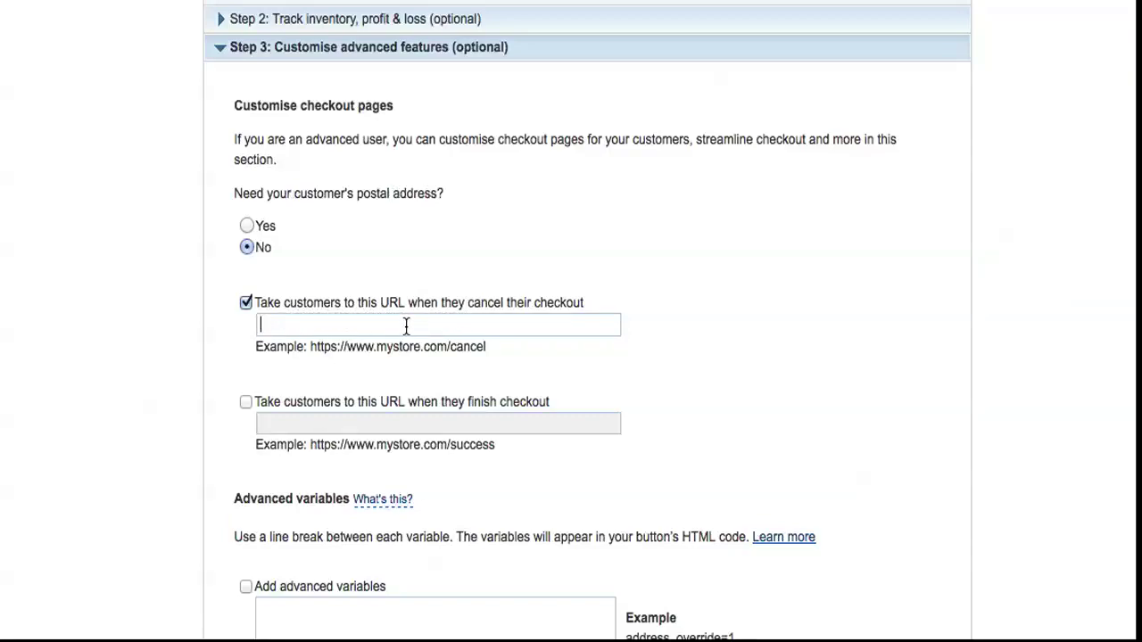
click(246, 402)
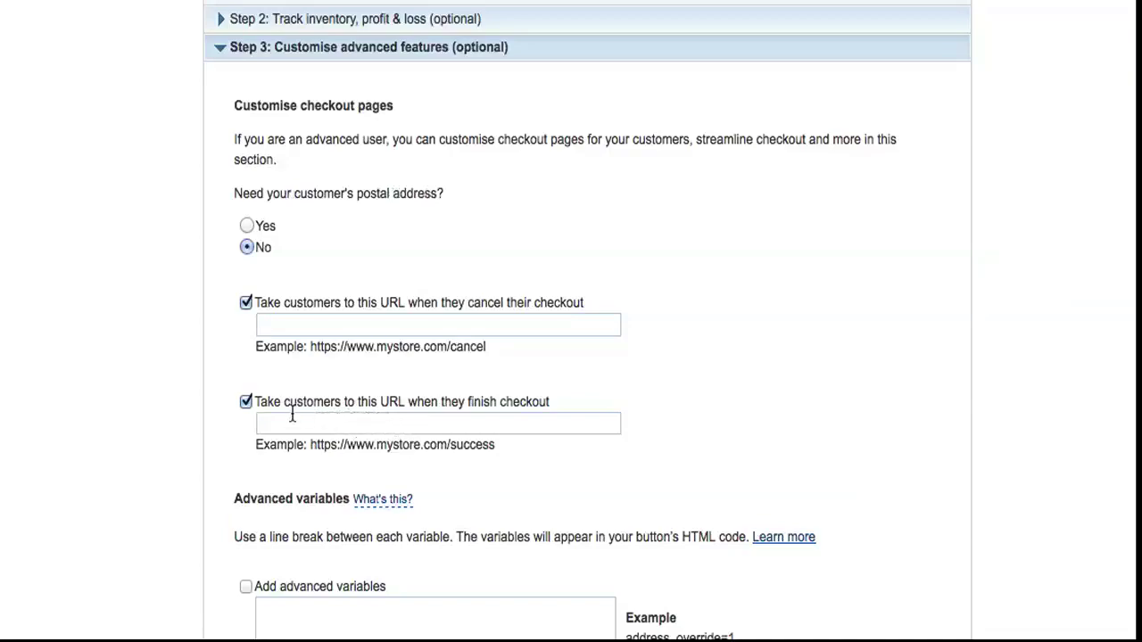
- Disable both custom redirect URLs for cancelled and finished checkouts, and create the subscription button
click(246, 402)
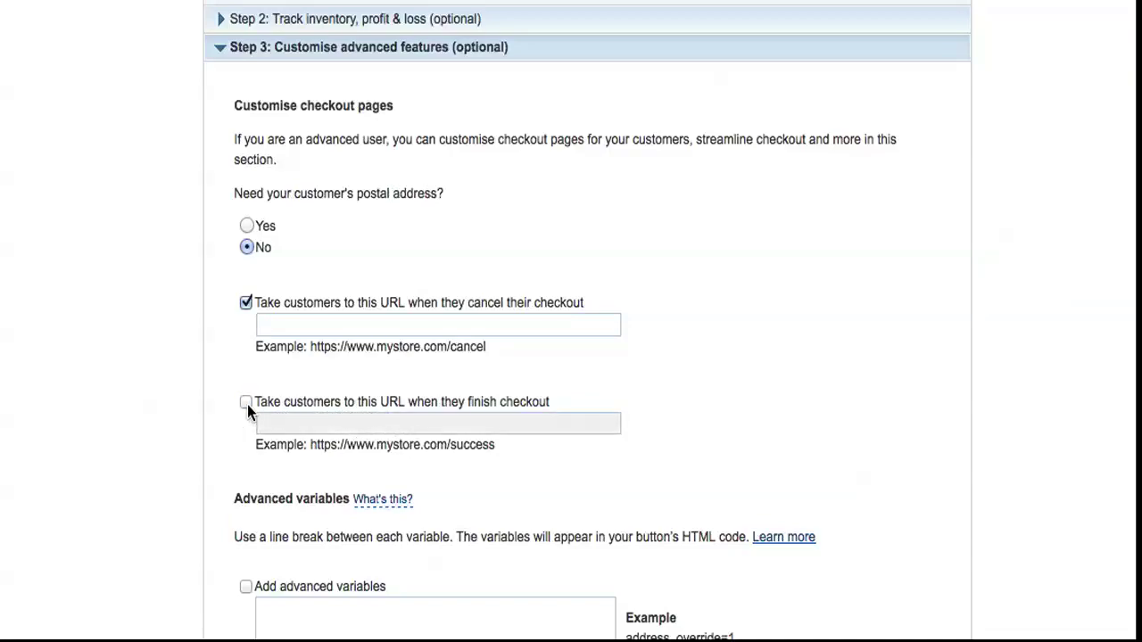
click(247, 303)
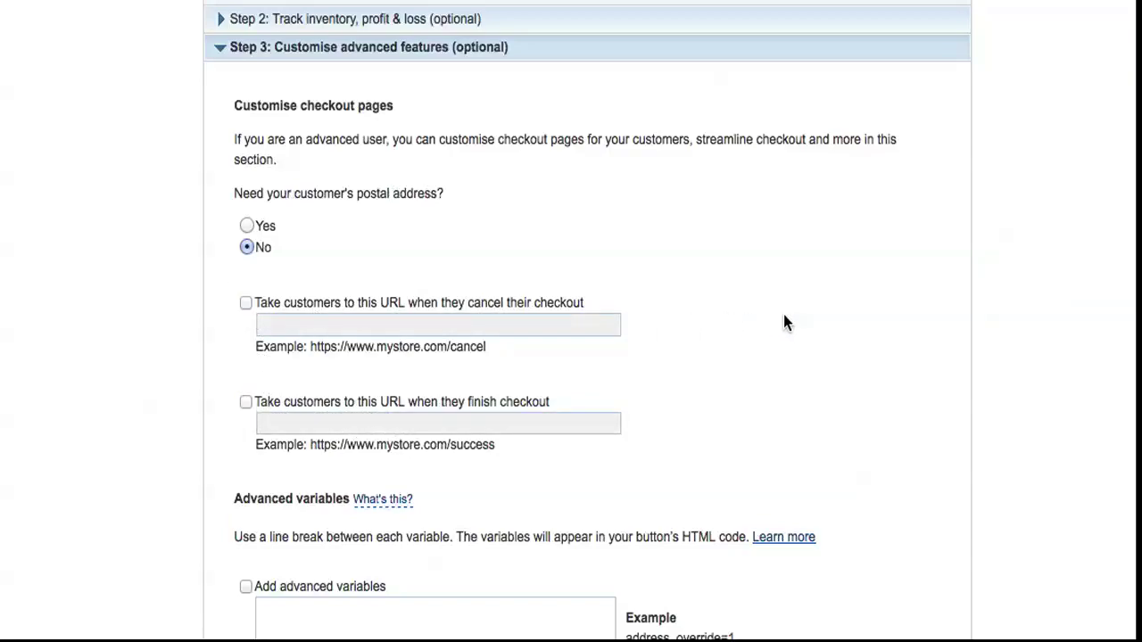
scroll(781, 323, down, 3)
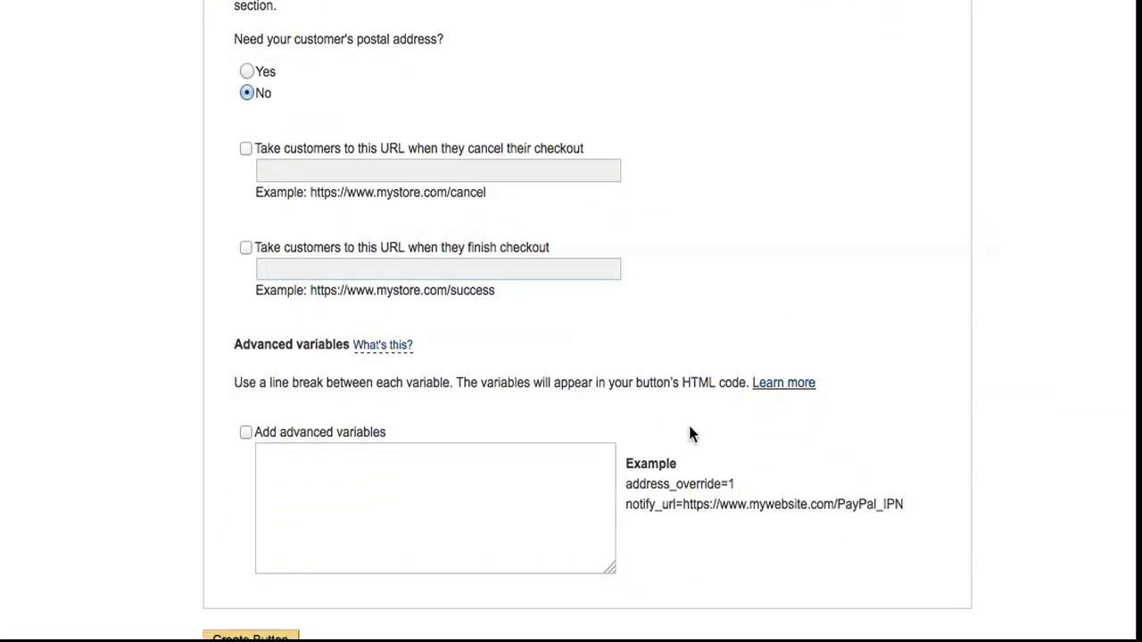
scroll(692, 435, down, 2)
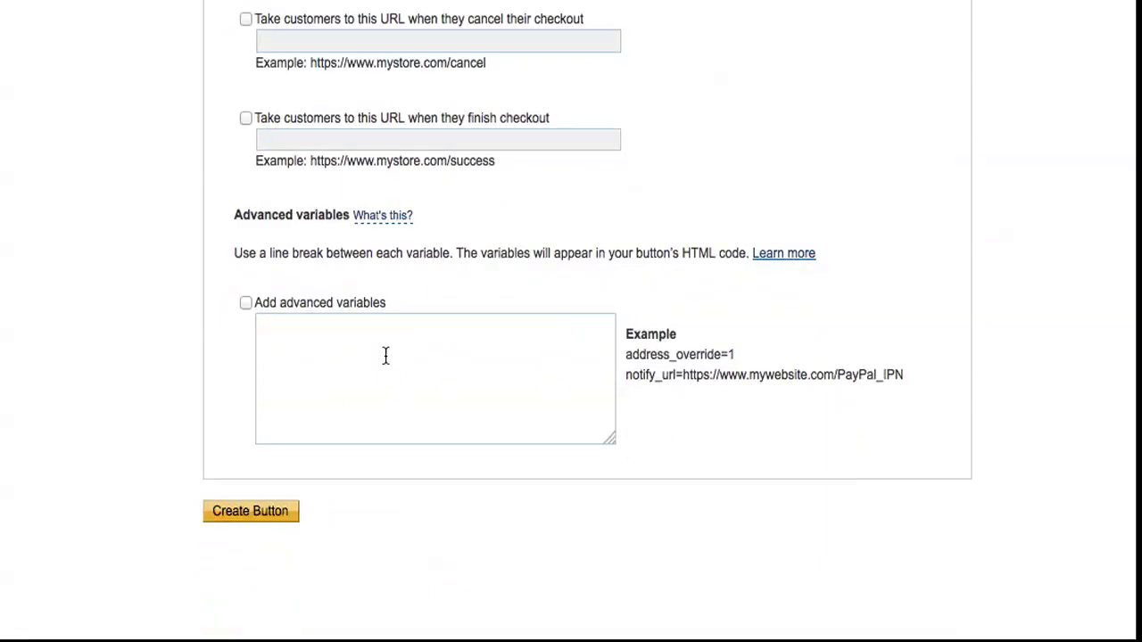
click(263, 515)
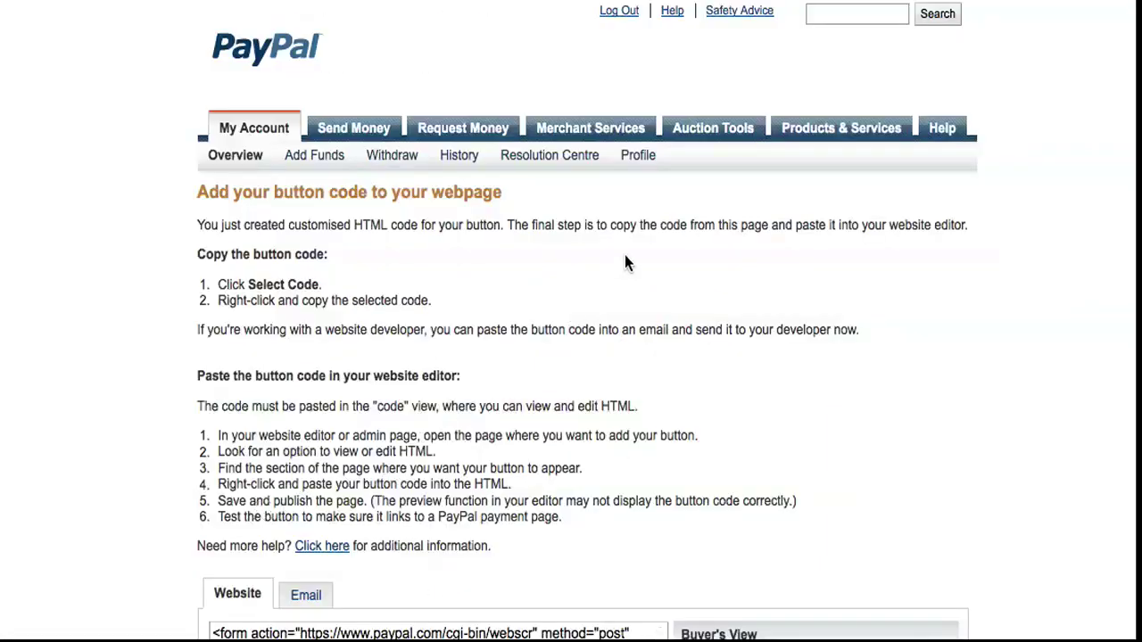
- Check the email version of the button code, and copy the complete HTML code of the website version
scroll(622, 300, down, 3)
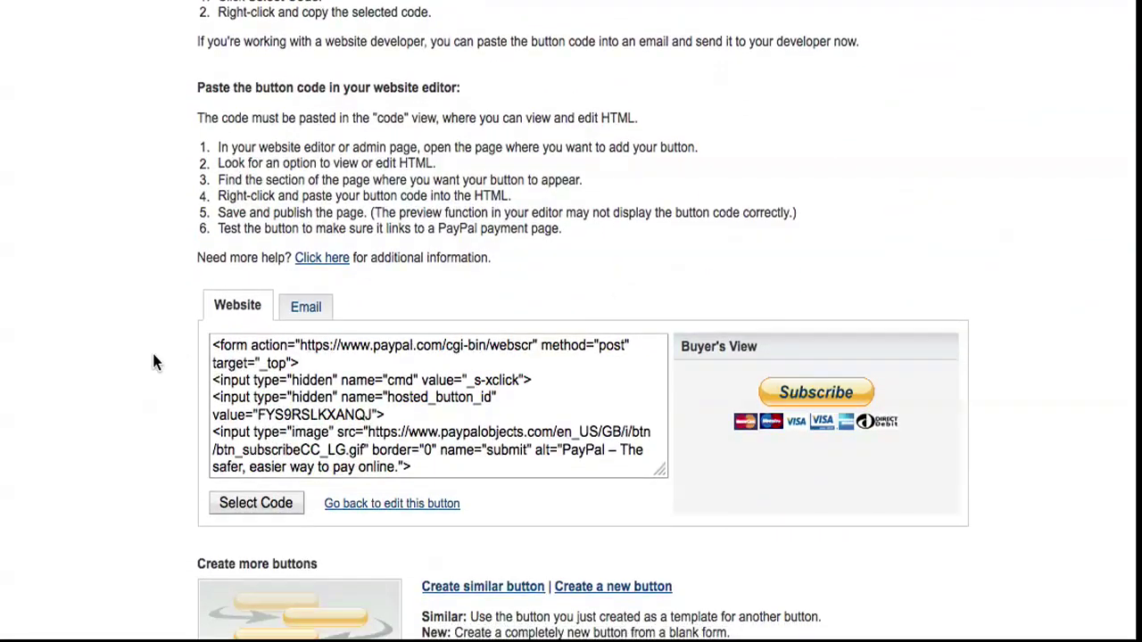
click(306, 306)
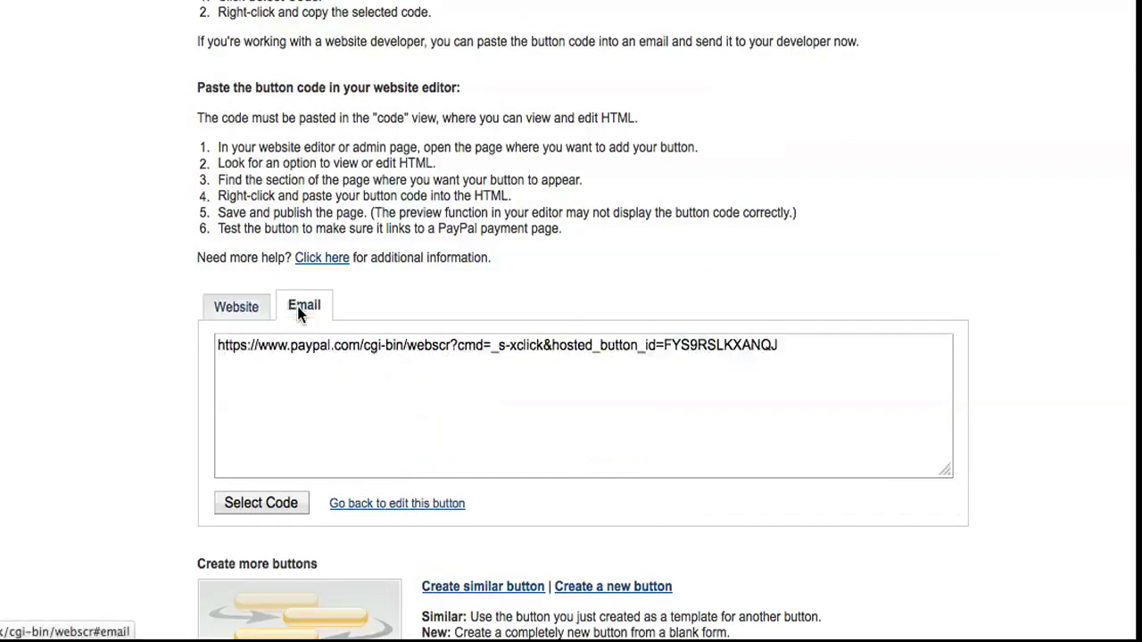
click(248, 312)
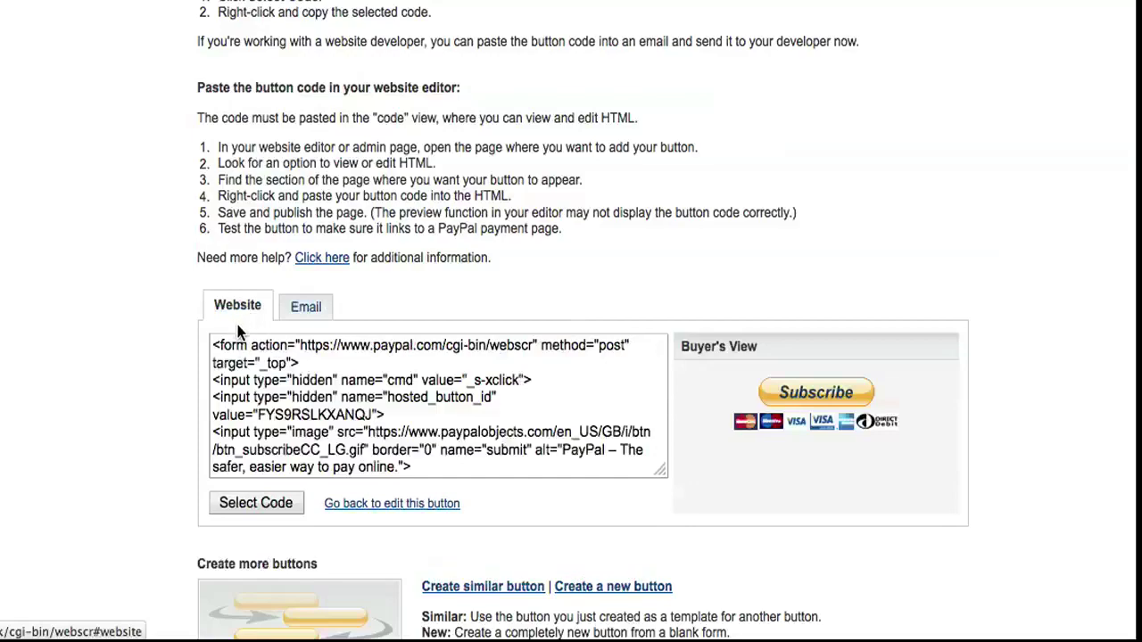
drag(218, 345, 510, 480)
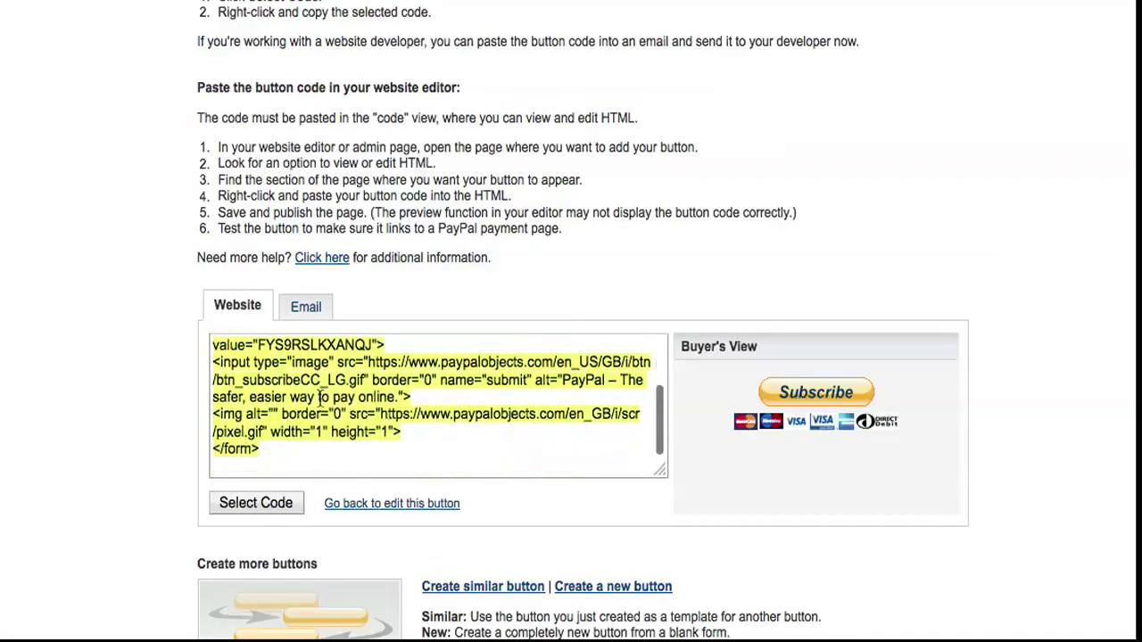
right_click(283, 384)
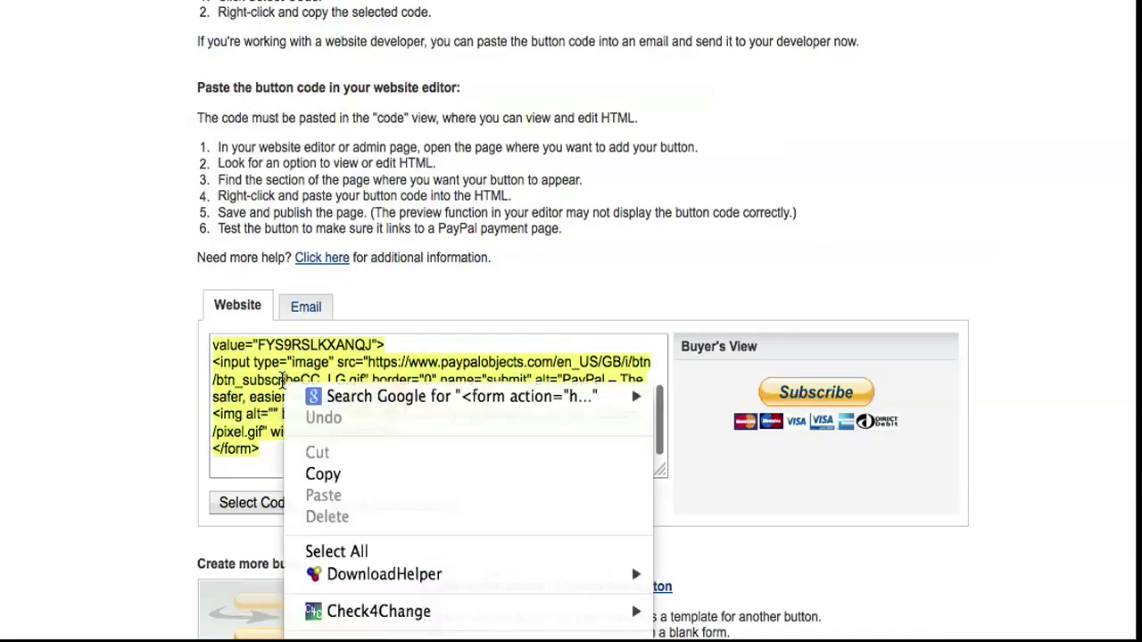
click(335, 475)
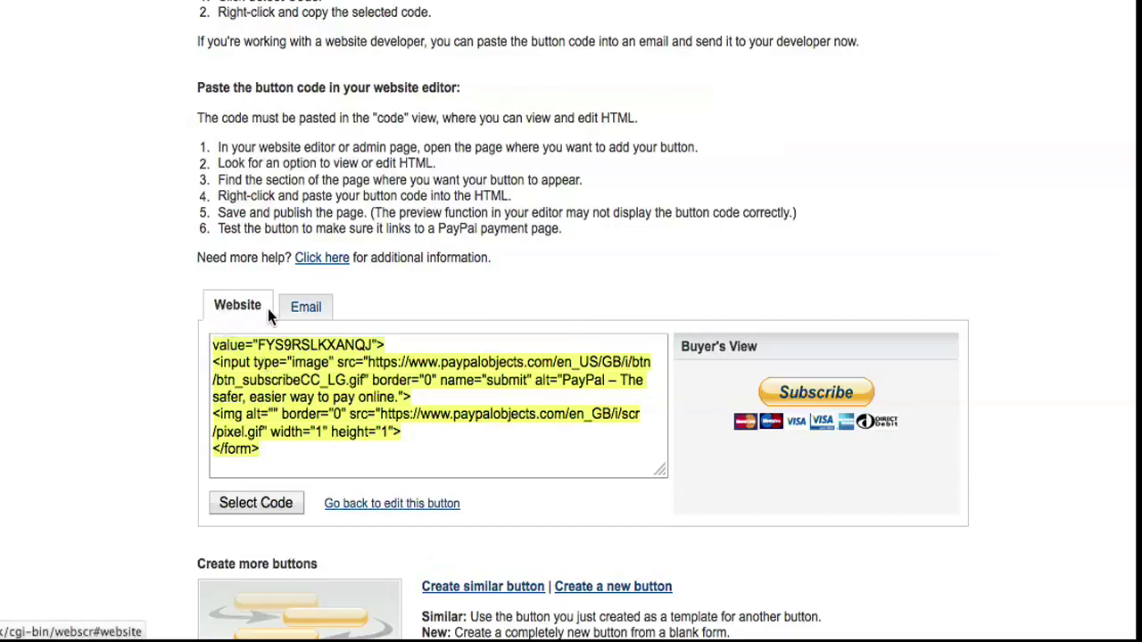
- Copy the full payment link from the email version of the button code
click(305, 309)
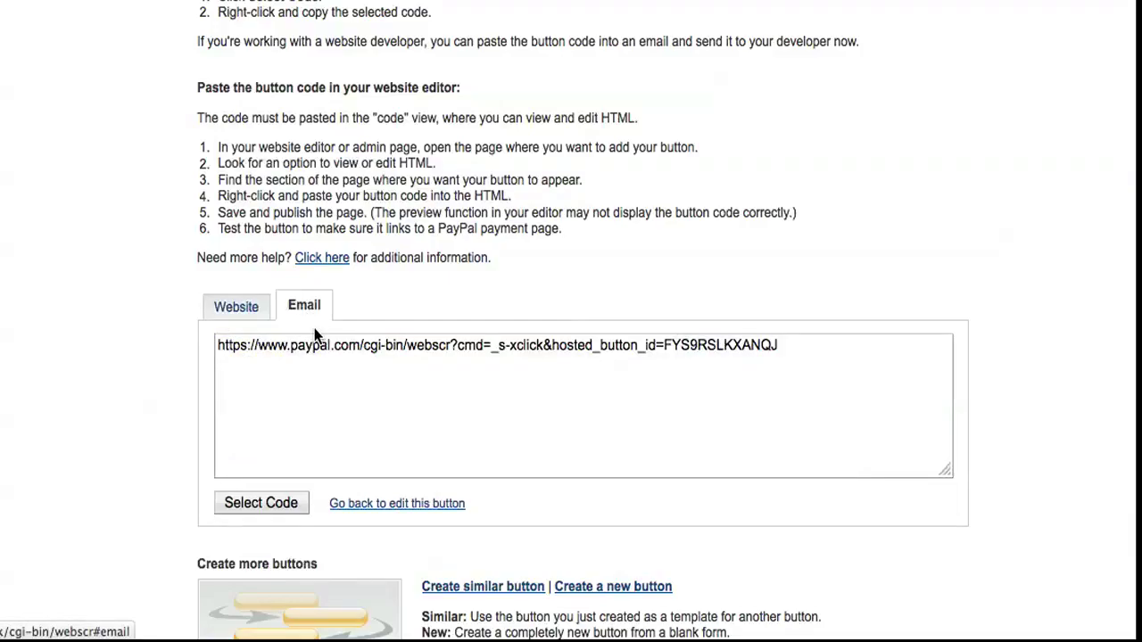
click(219, 347)
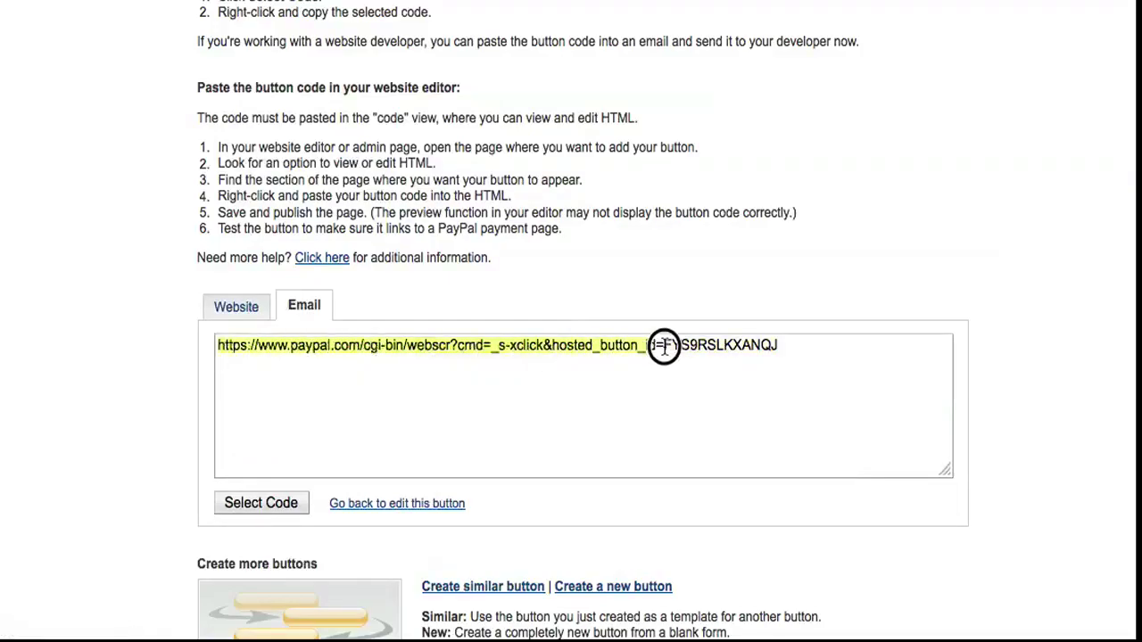
drag(664, 346, 782, 347)
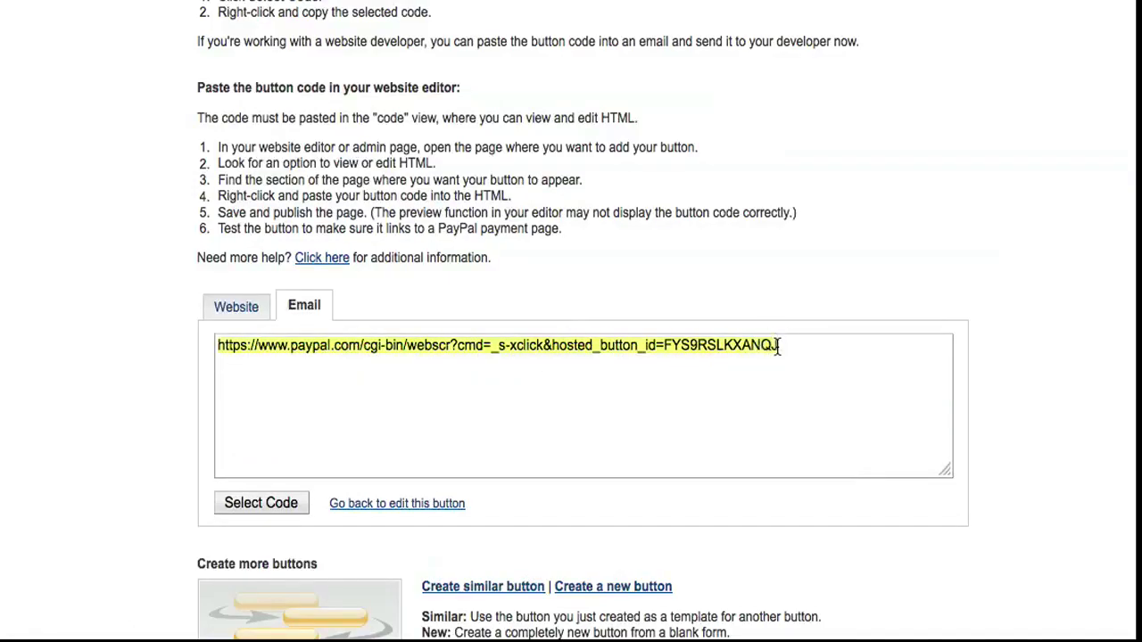
right_click(625, 345)
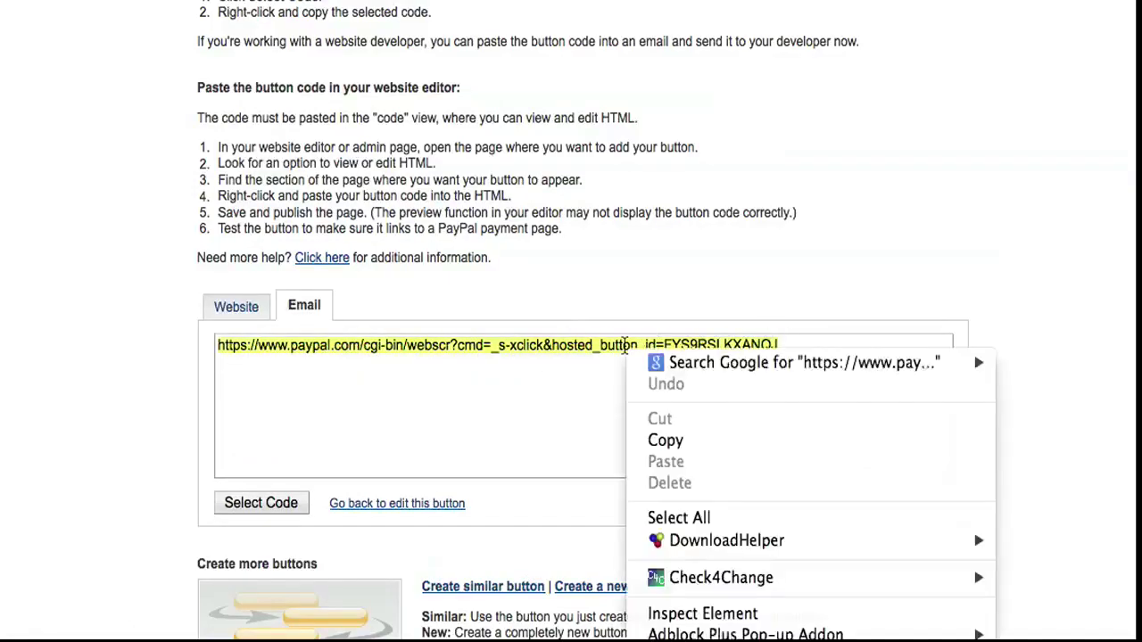
click(680, 442)
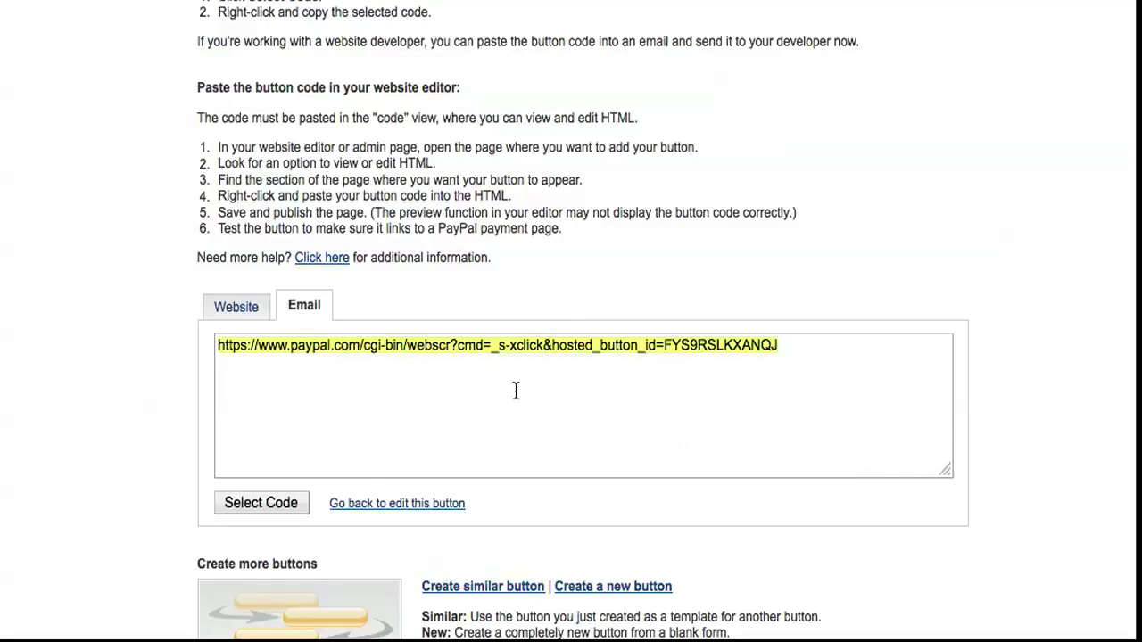
click(575, 330)
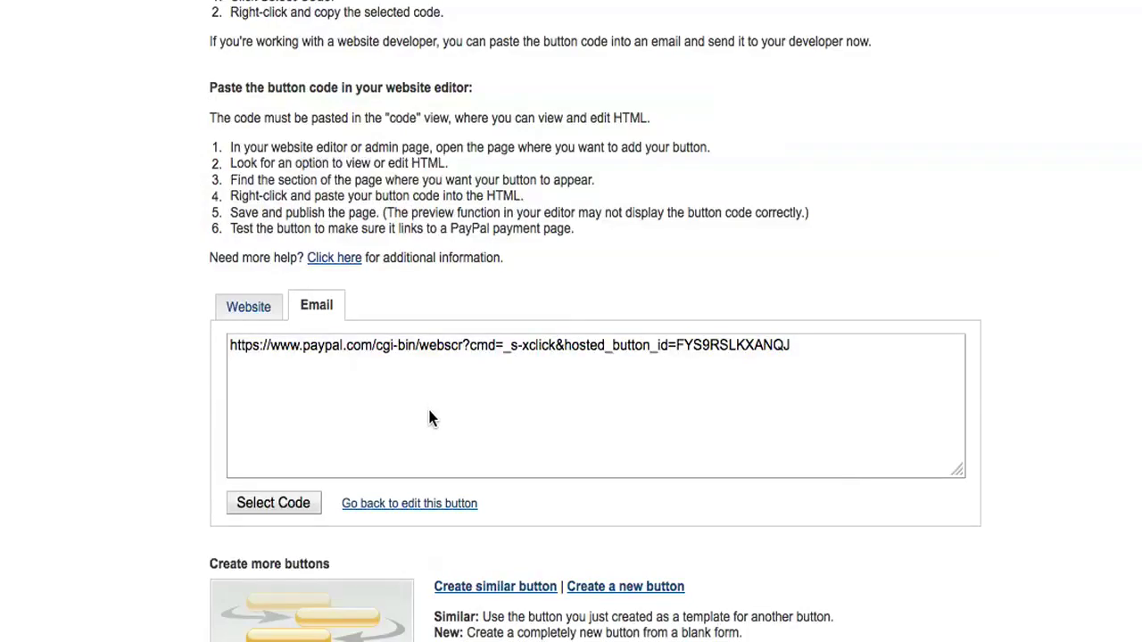
- Have the page select the entire email payment link automatically and copy it again
click(280, 509)
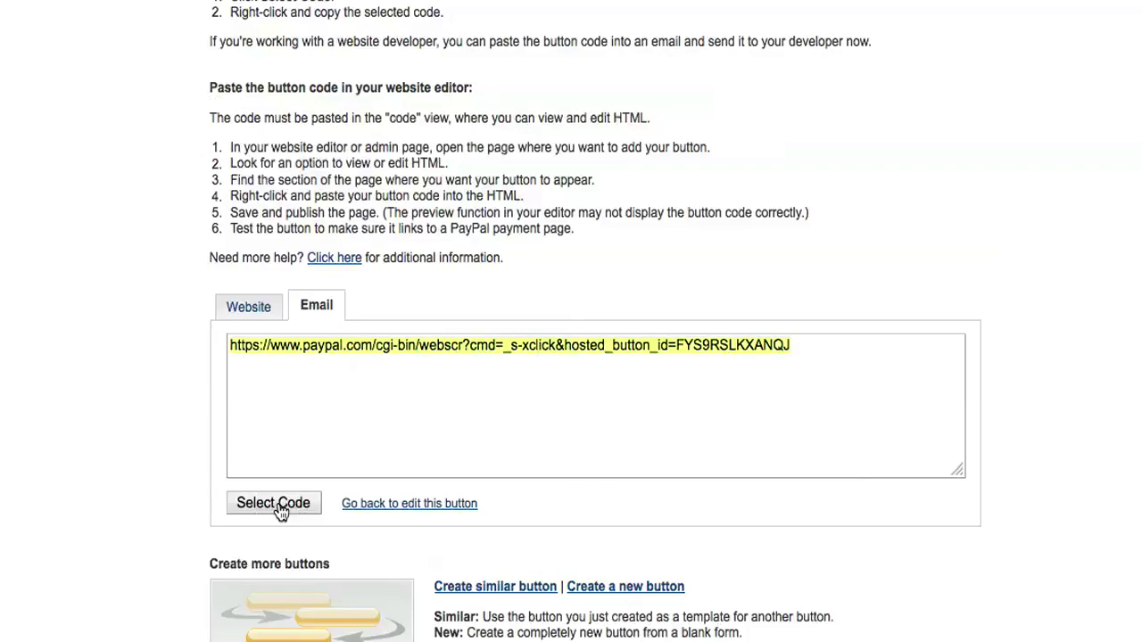
right_click(376, 348)
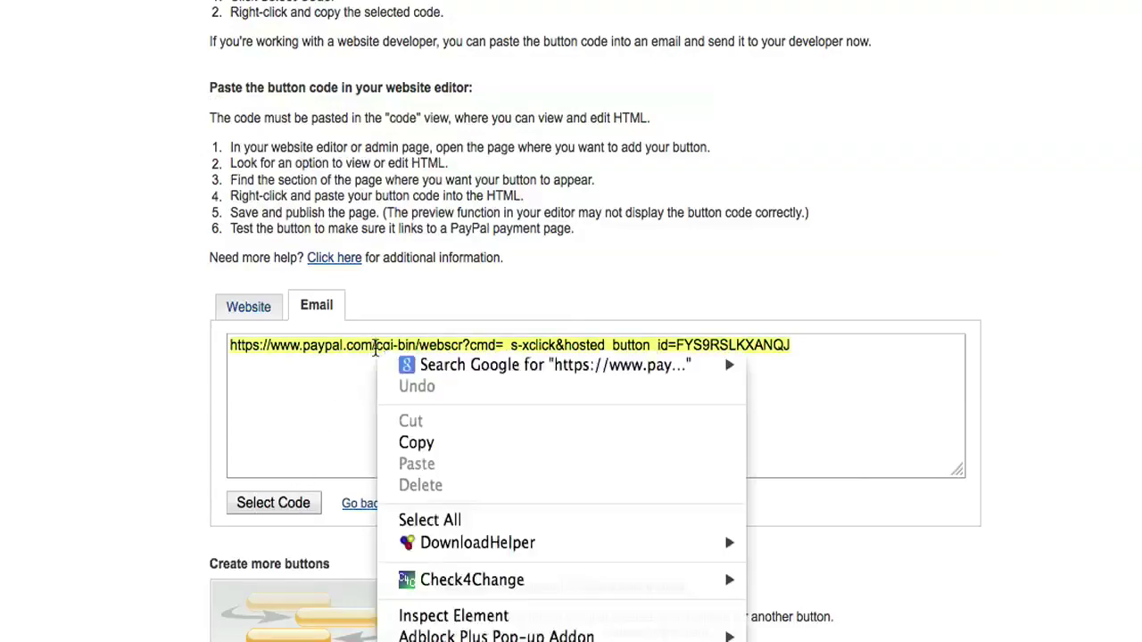
click(416, 442)
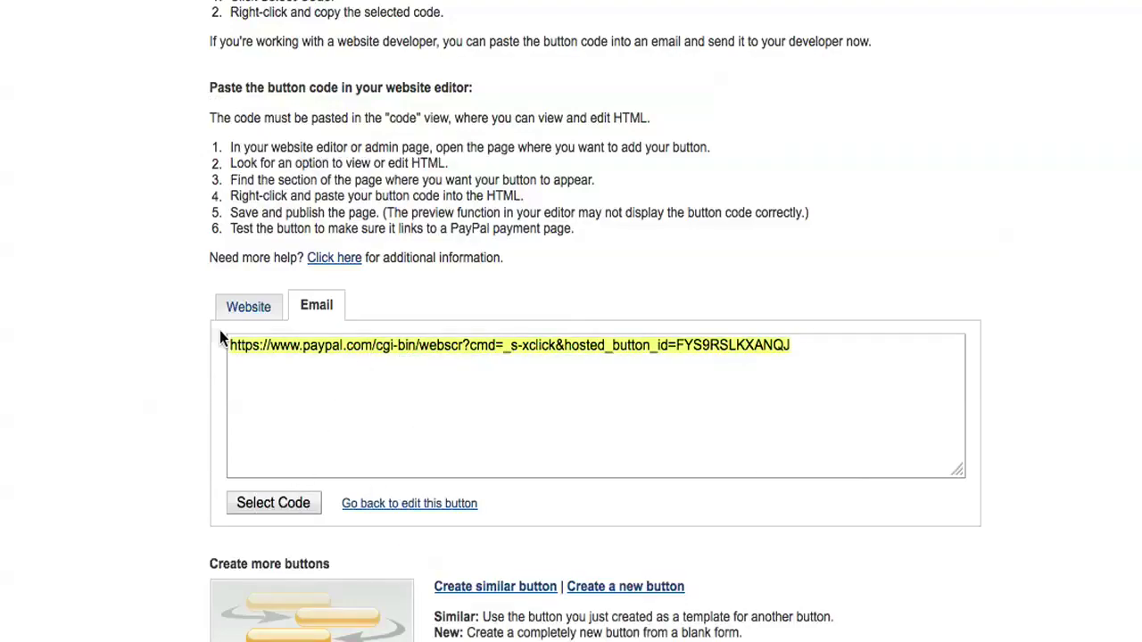
- Return to the website version of the button, have its entire HTML code selected automatically and copy it
click(241, 313)
click(284, 505)
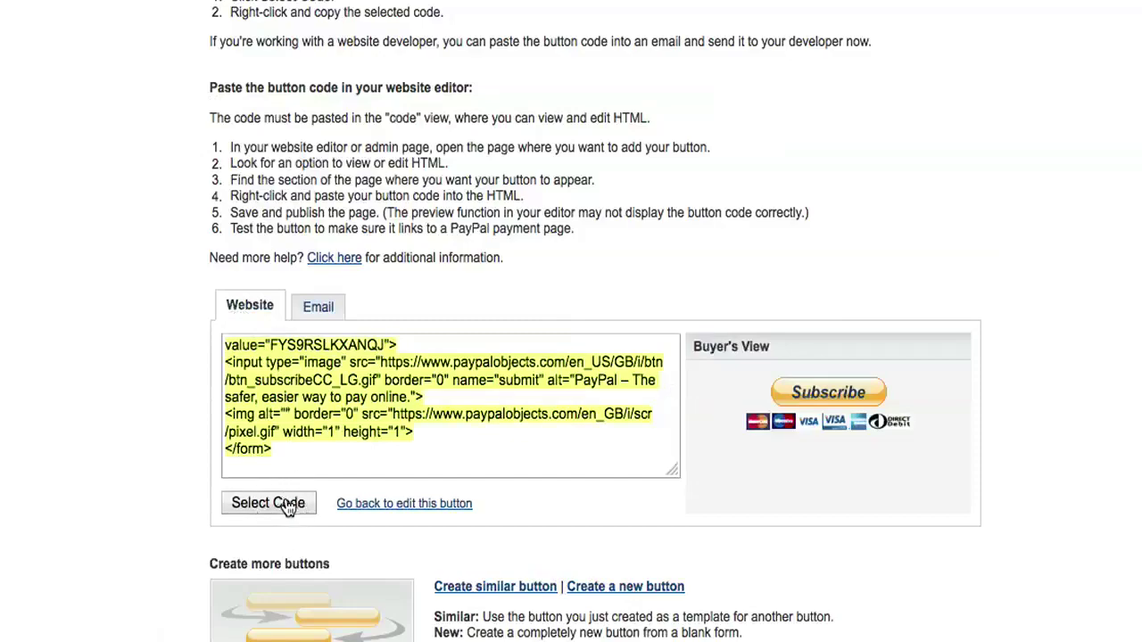
right_click(284, 505)
right_click(275, 423)
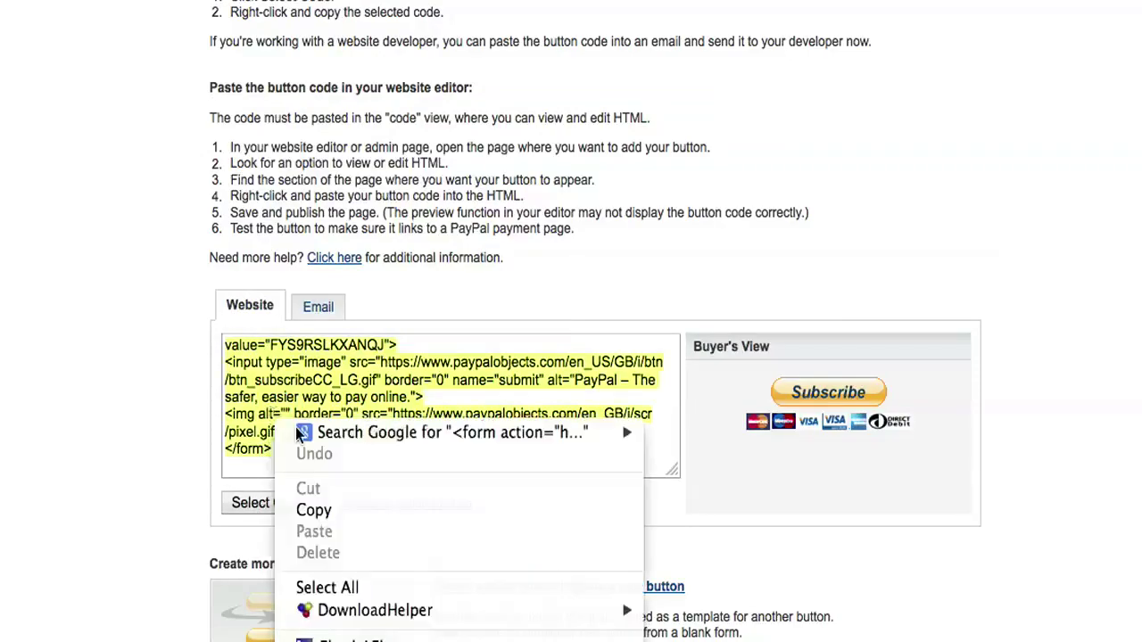
click(328, 510)
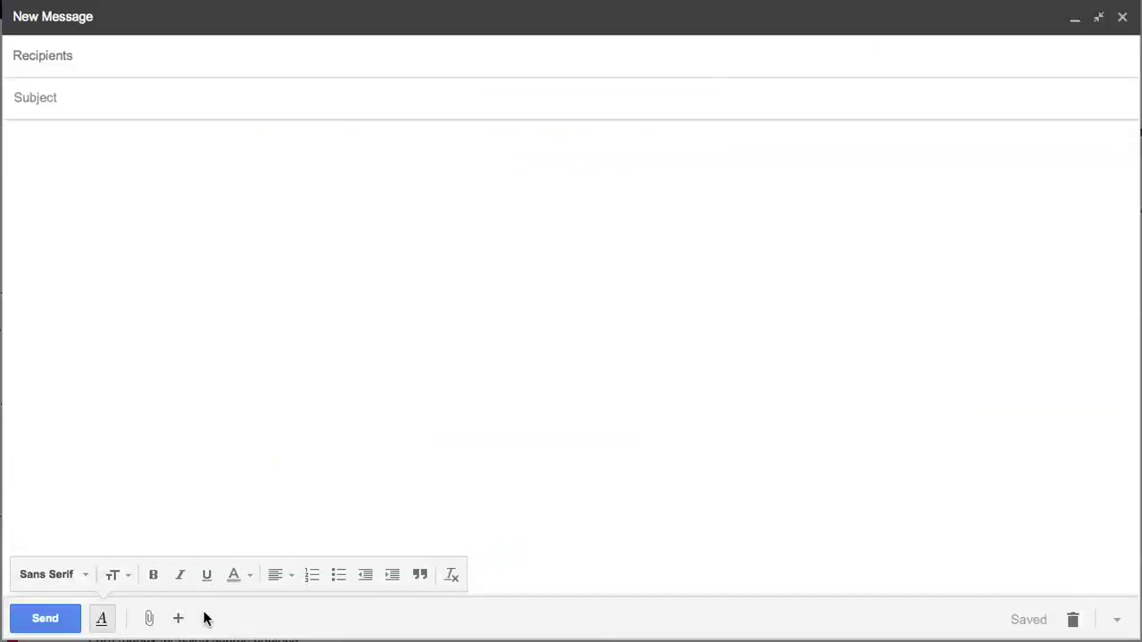
- Switch to a new Gmail message and write "Please click here to pay" in its body
click(56, 167)
text(Please cli)
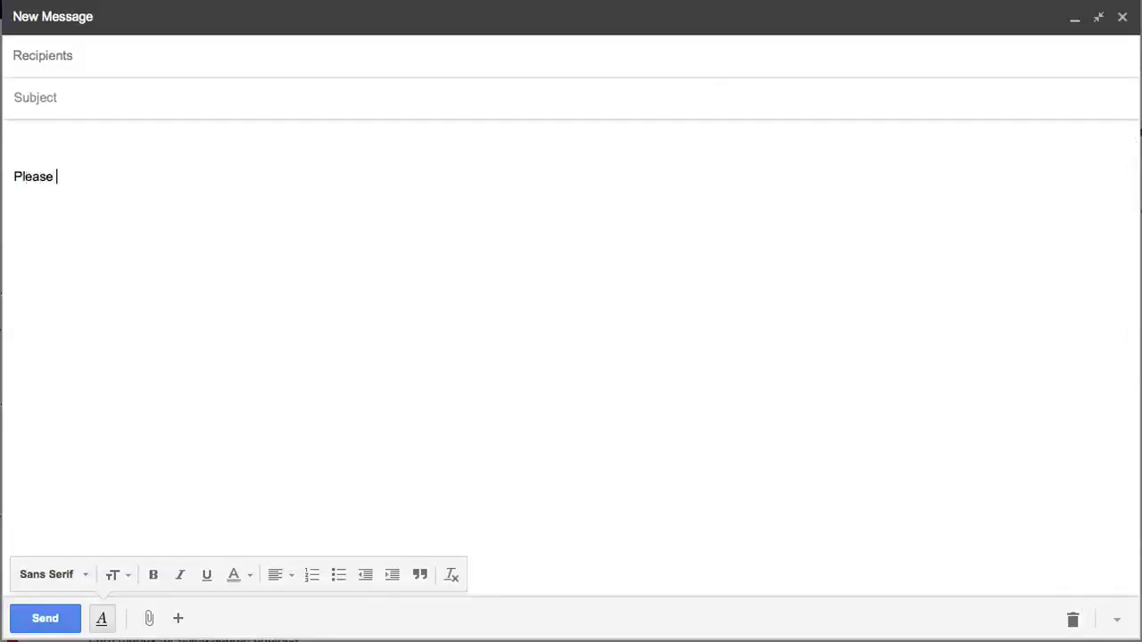
text(ck here to pay)
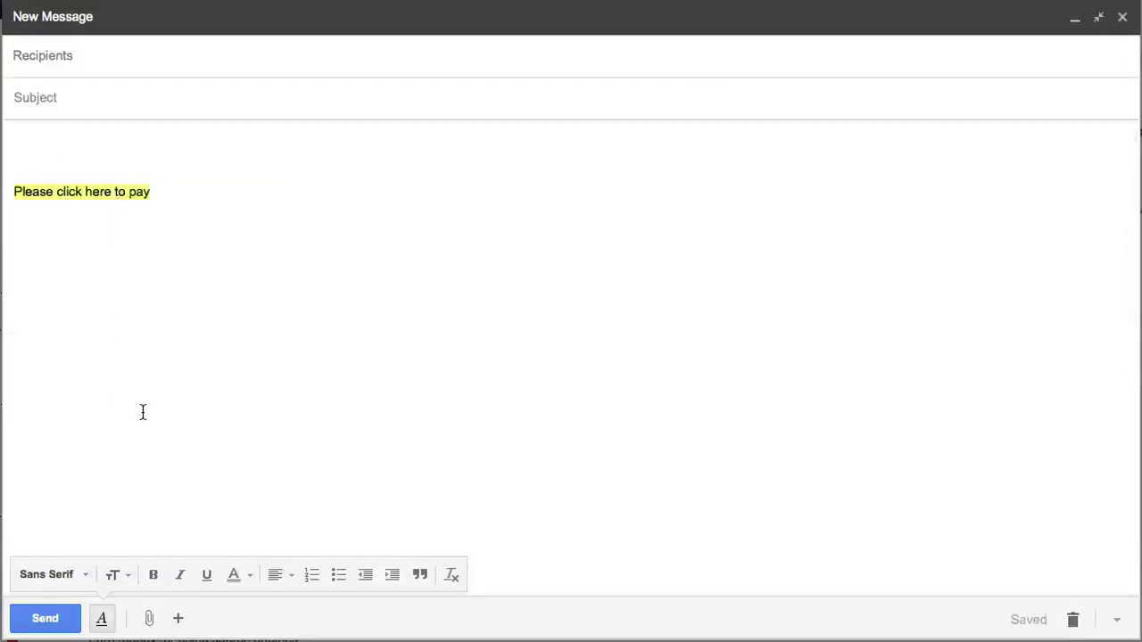
- Turn the text "Please click here to pay" into a web link to the PayPal email payment URL
mouse_move(133, 617)
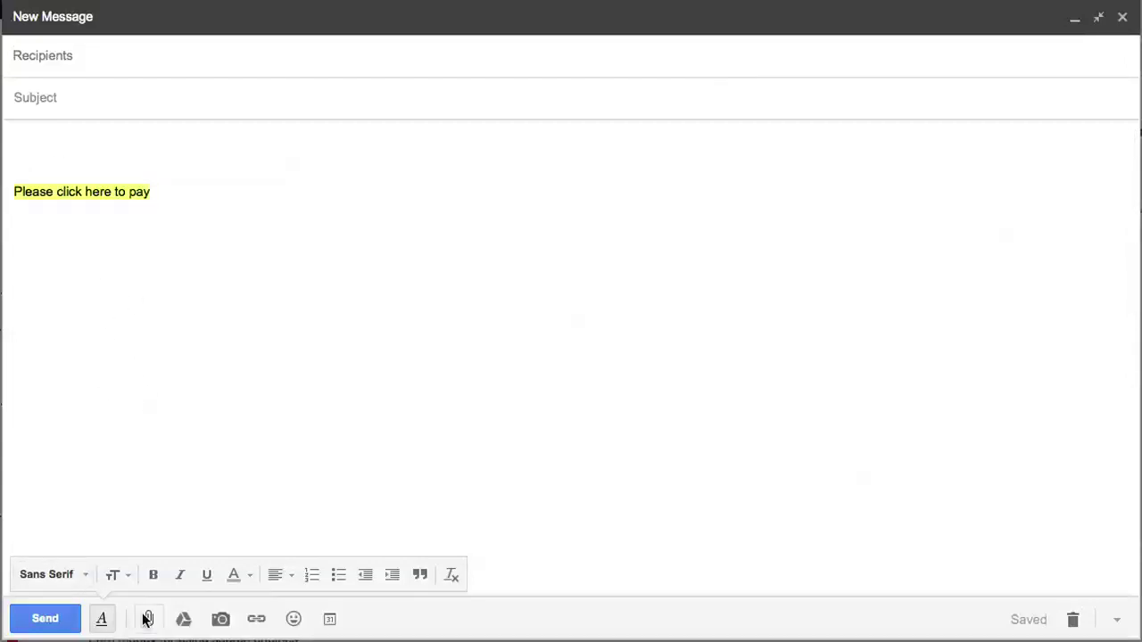
click(256, 619)
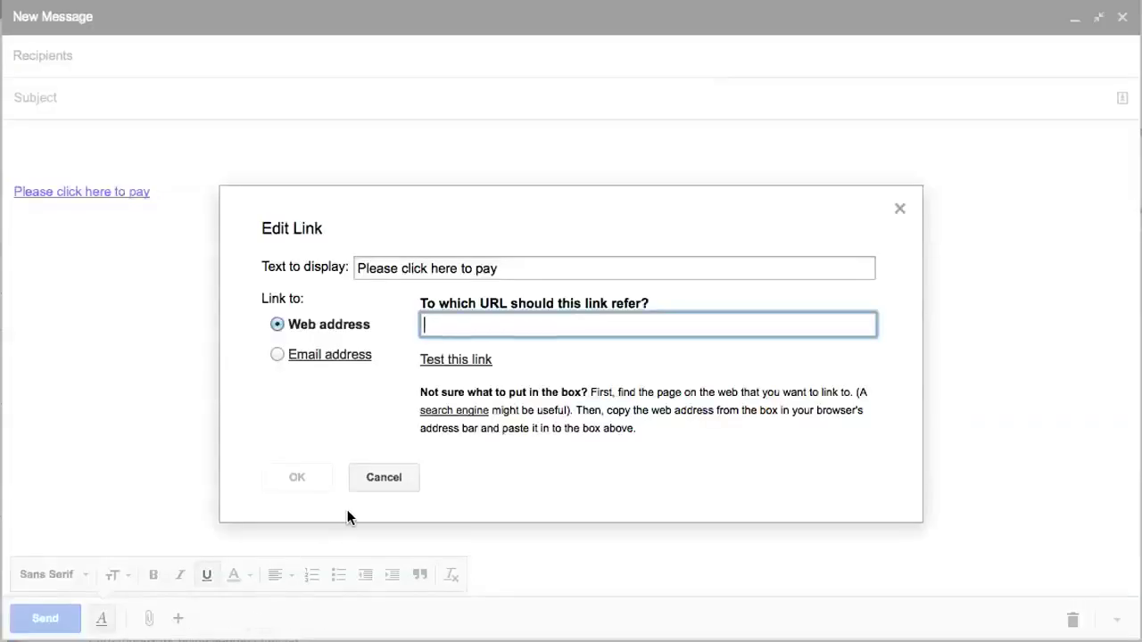
key(super+v)
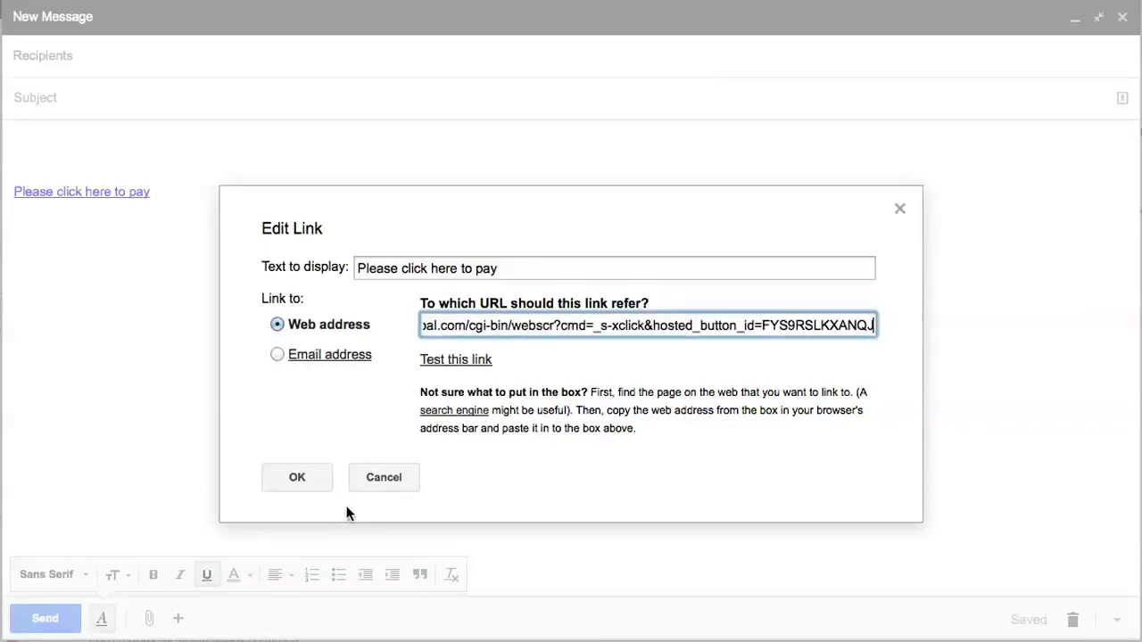
click(299, 479)
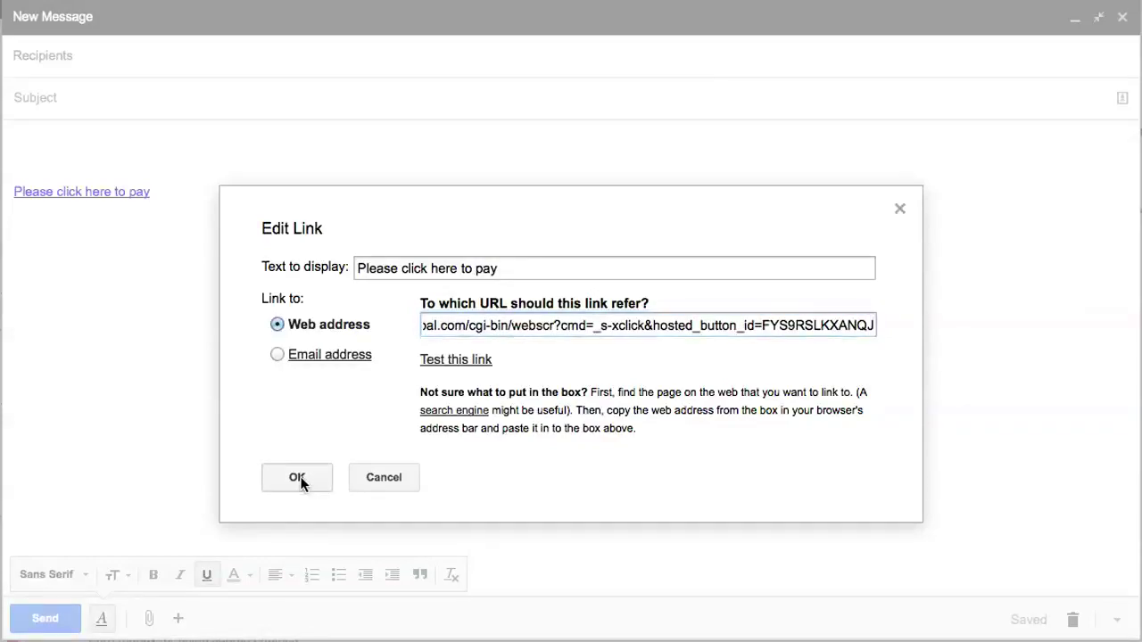
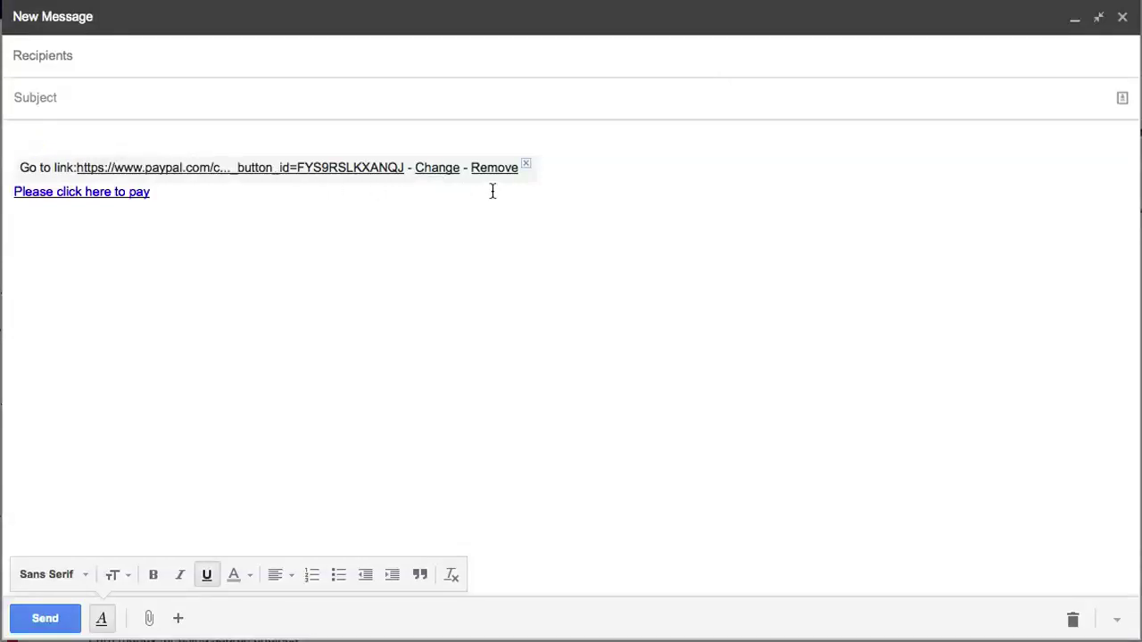
- Add a line of filler text starting with "sdhf" above the payment link in the message body
click(497, 169)
key(Return)
text(sdhfbsdhghdsb)
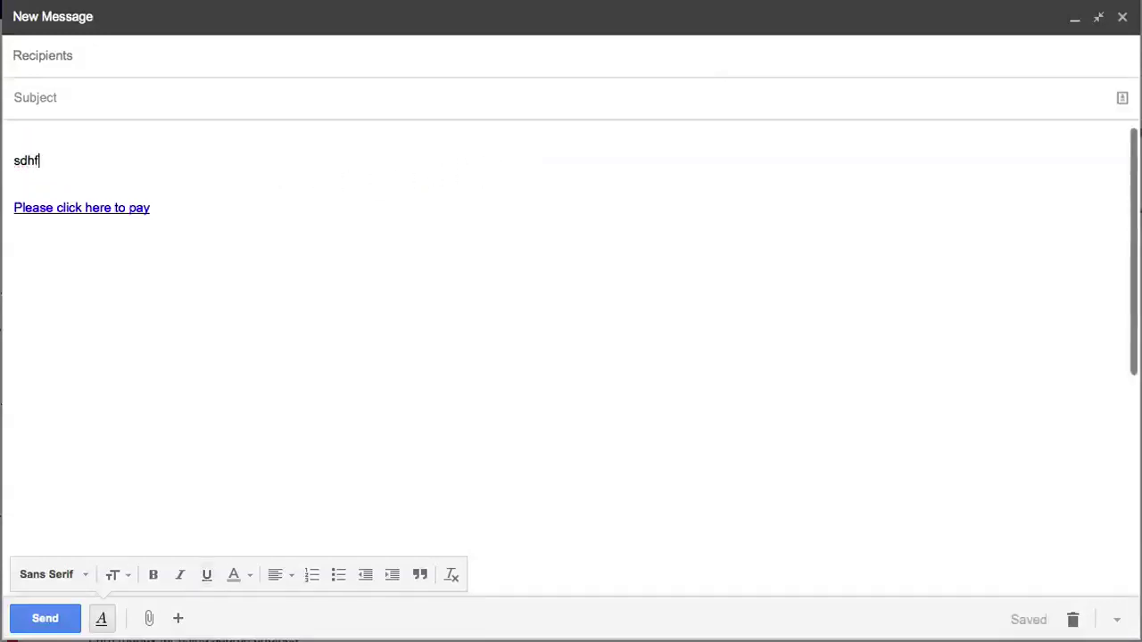
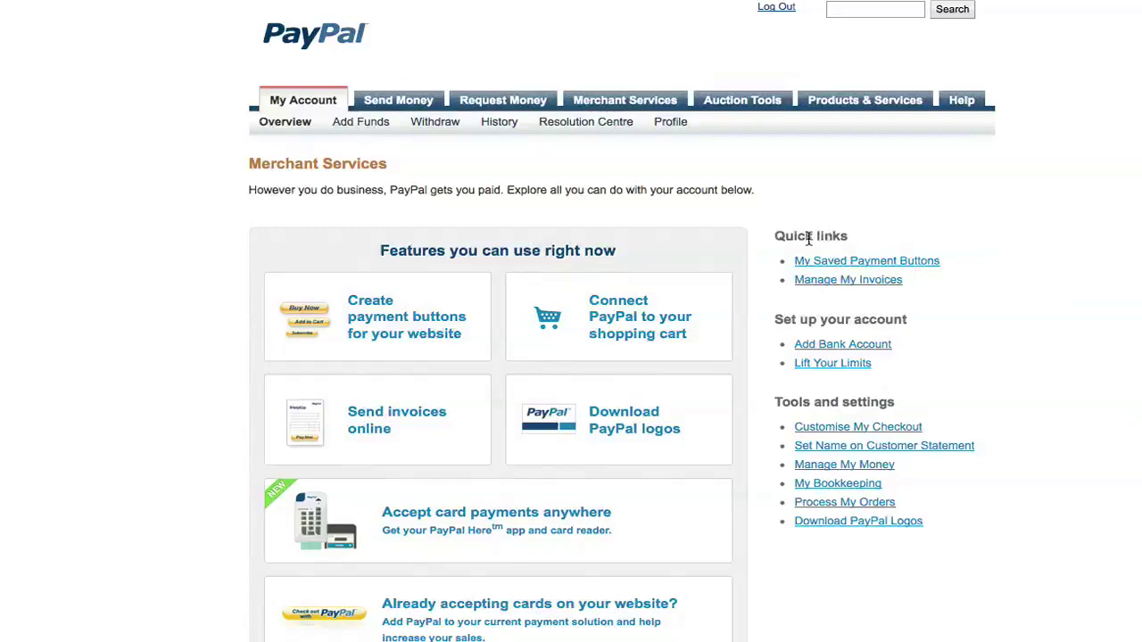
- Open the saved payment buttons in PayPal and permanently delete the second "My magazine" button in the list
click(864, 265)
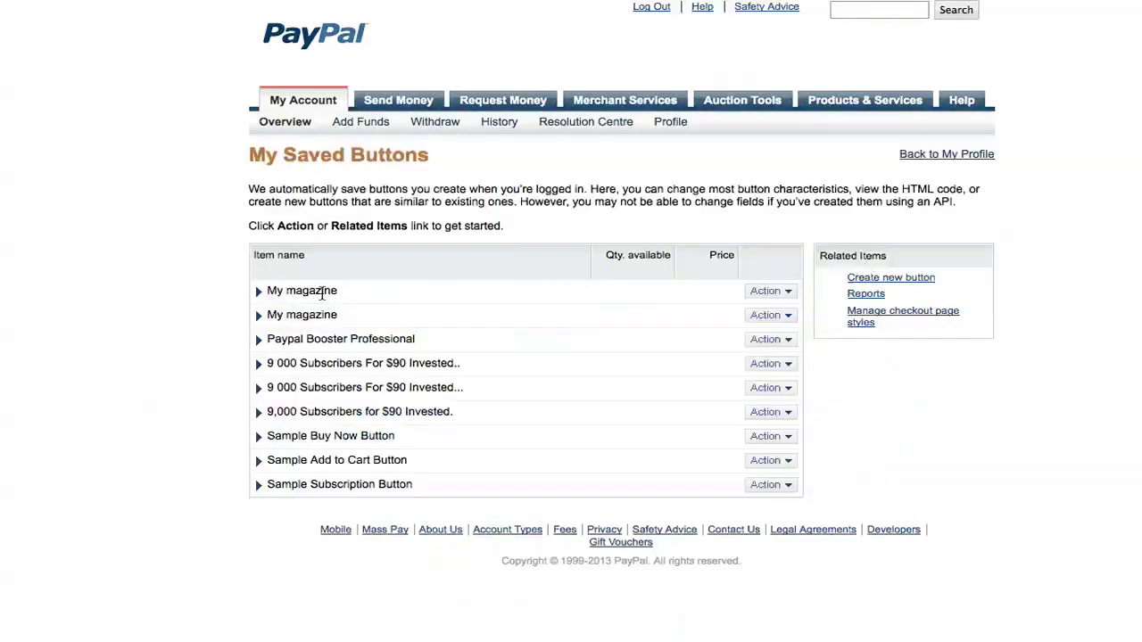
click(788, 315)
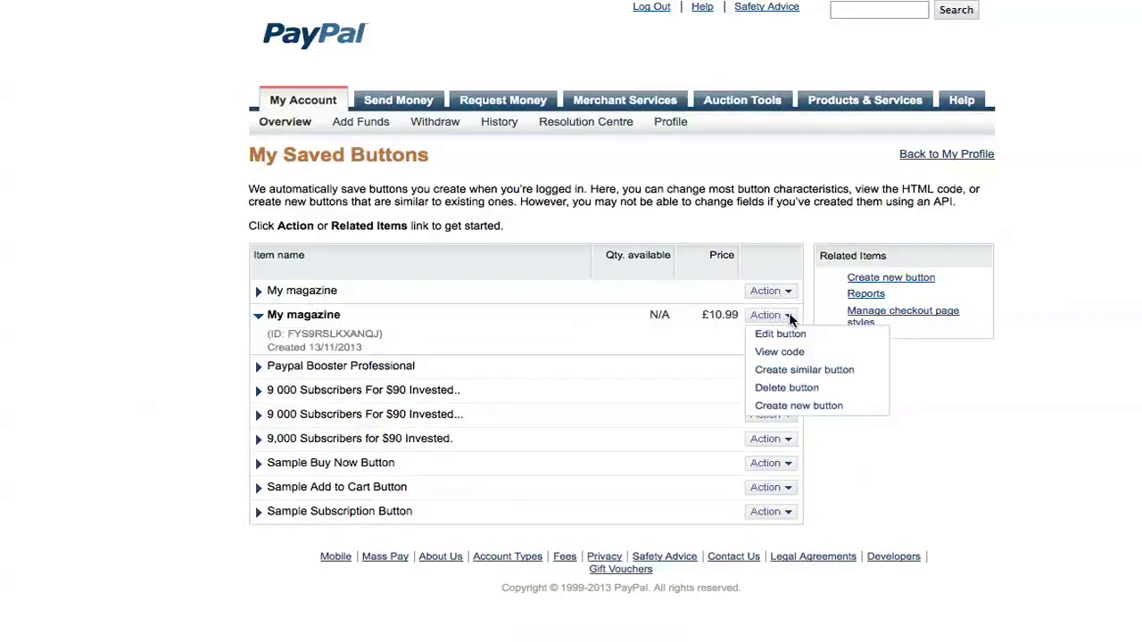
click(806, 390)
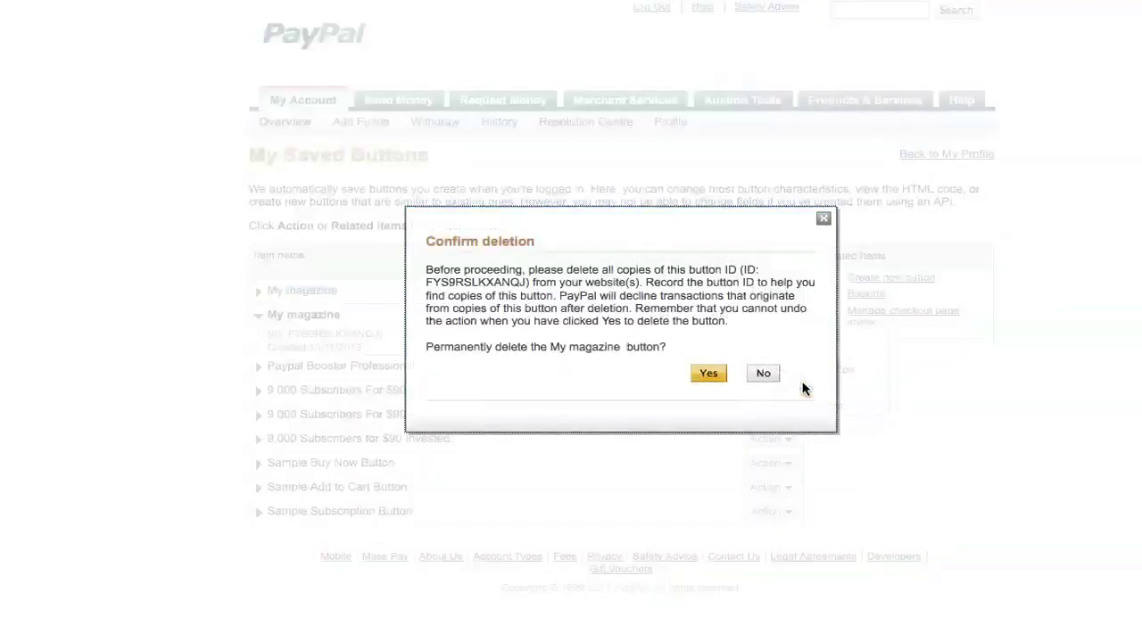
click(710, 375)
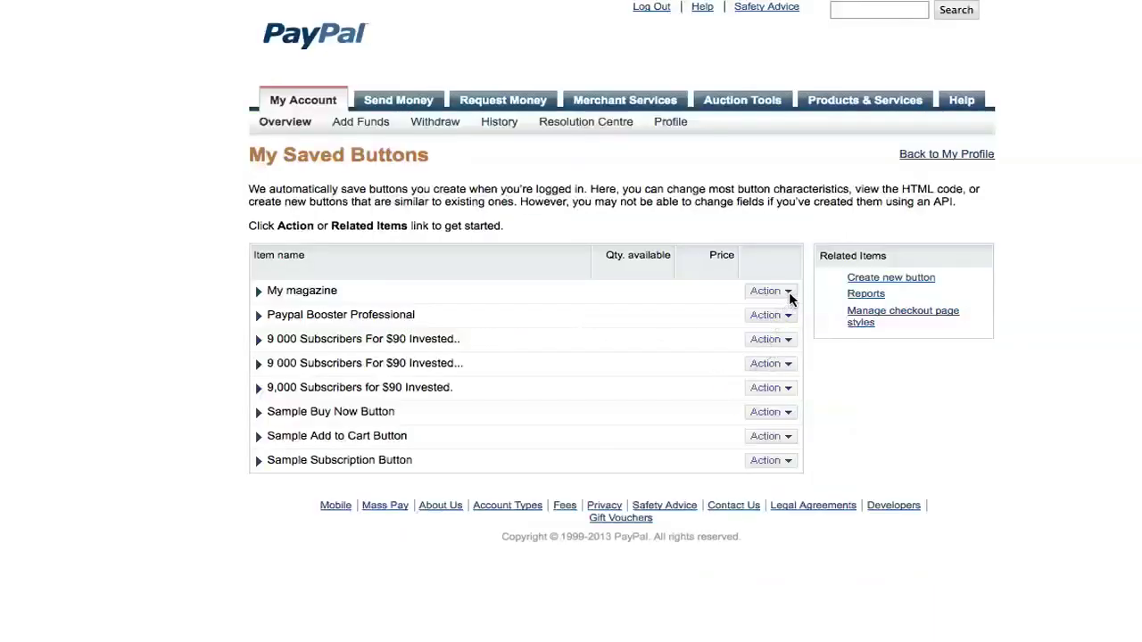
- Permanently delete the remaining "My magazine" button from the saved buttons
click(789, 293)
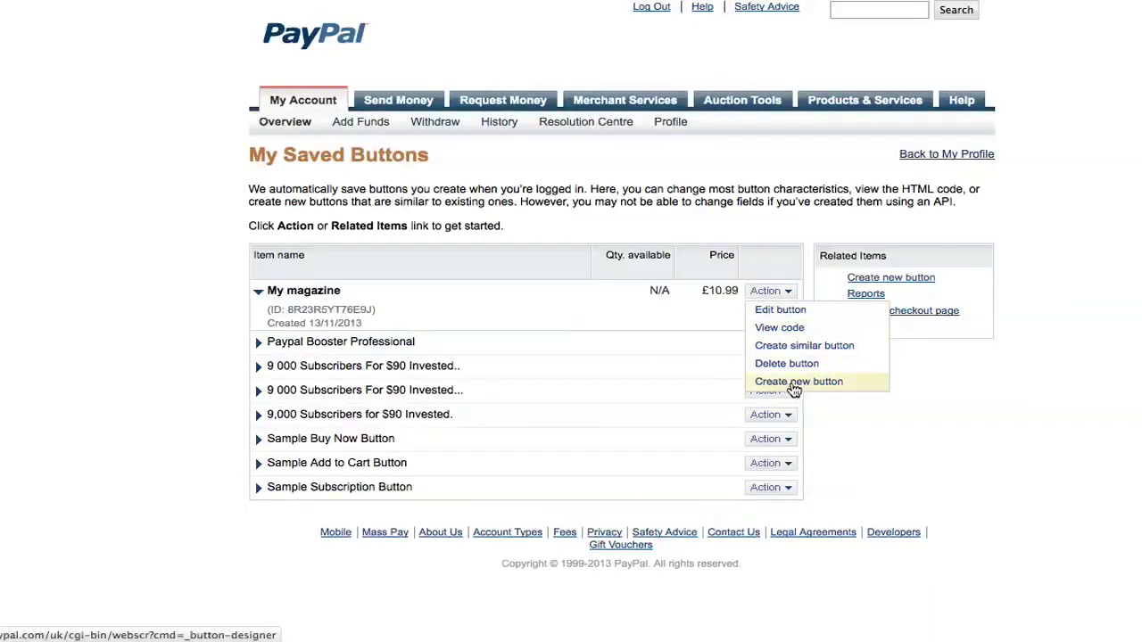
click(785, 364)
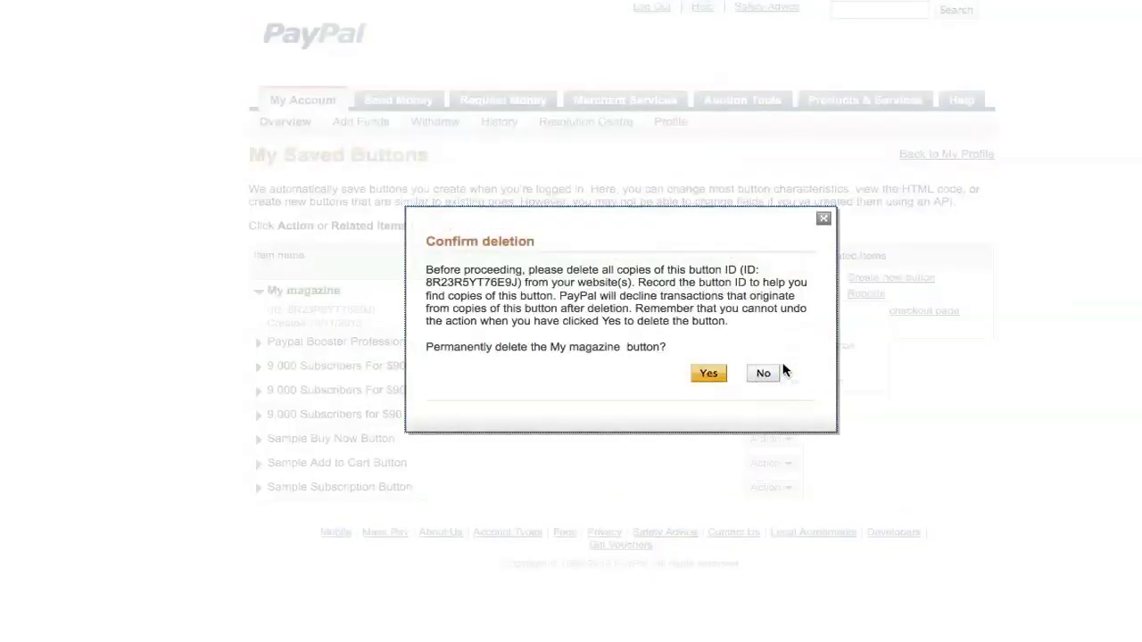
click(710, 374)
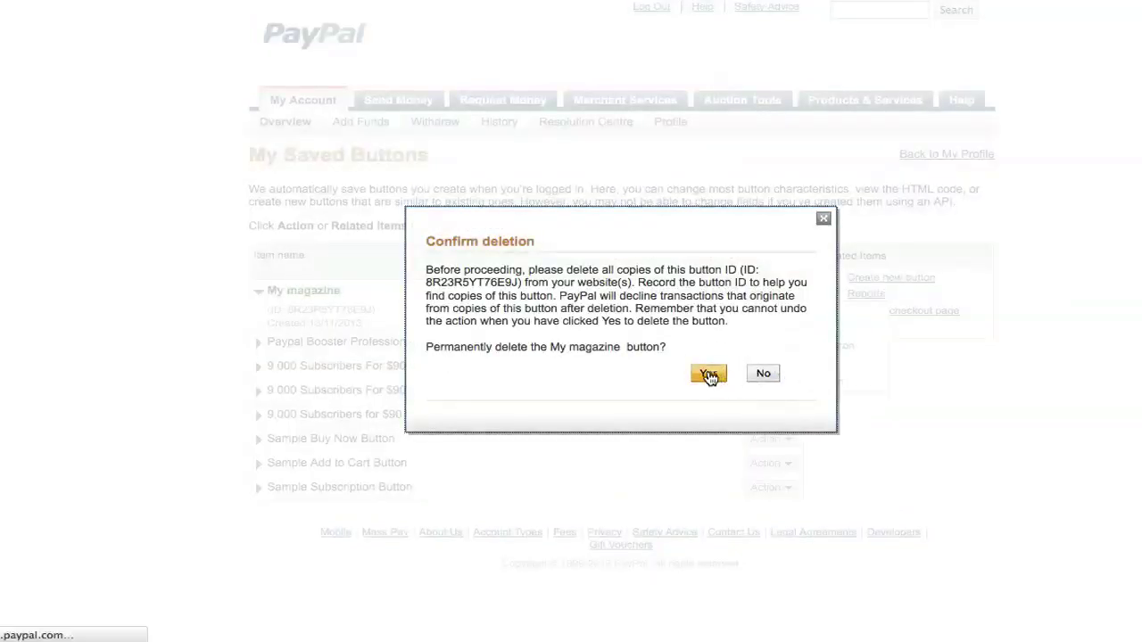